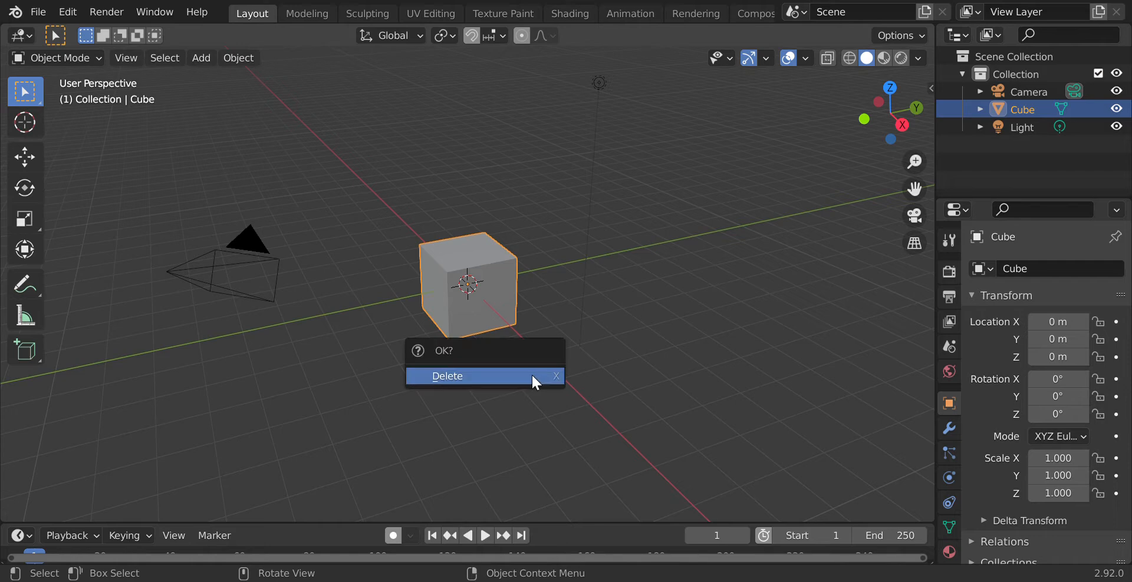
Replace the default cube with a plane at the origin, scaled up uniformly to about 2.865
left_click(530, 374)
left_click(203, 59)
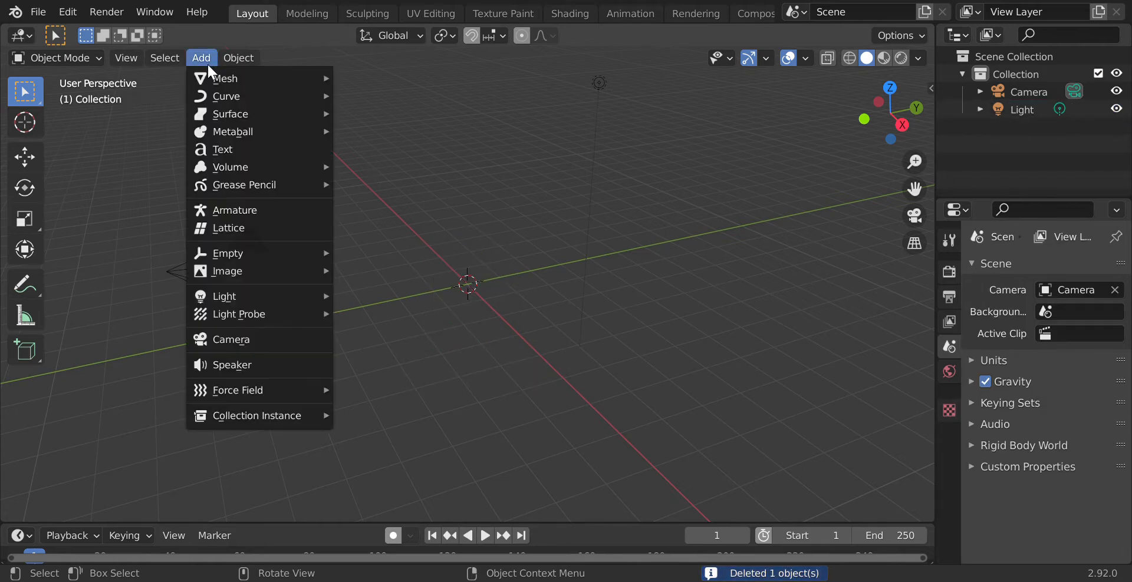
mouse_move(228, 80)
left_click(402, 77)
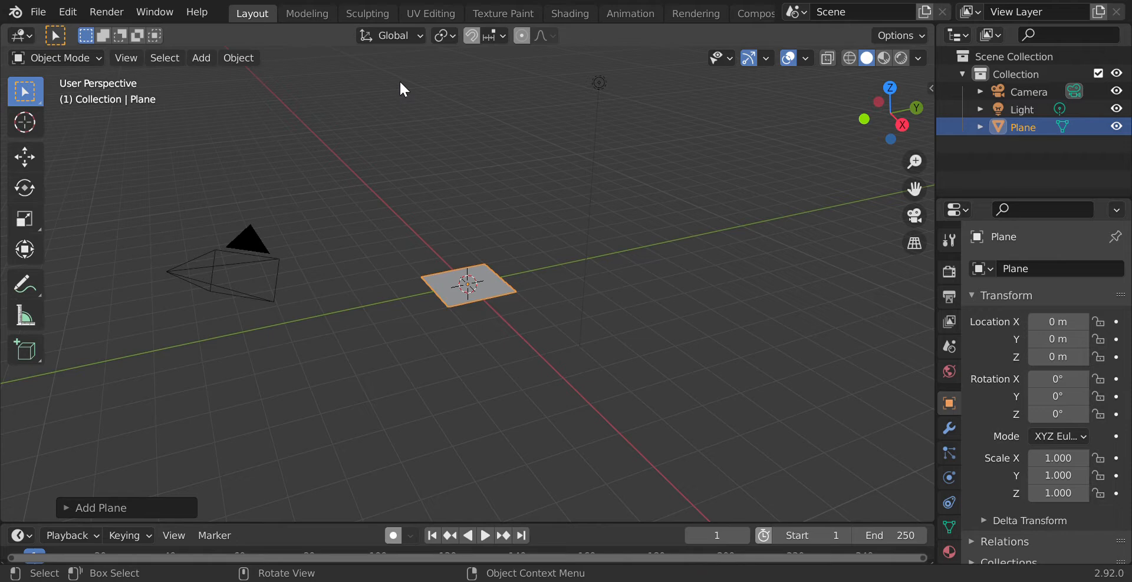
key("s")
left_click(65, 296)
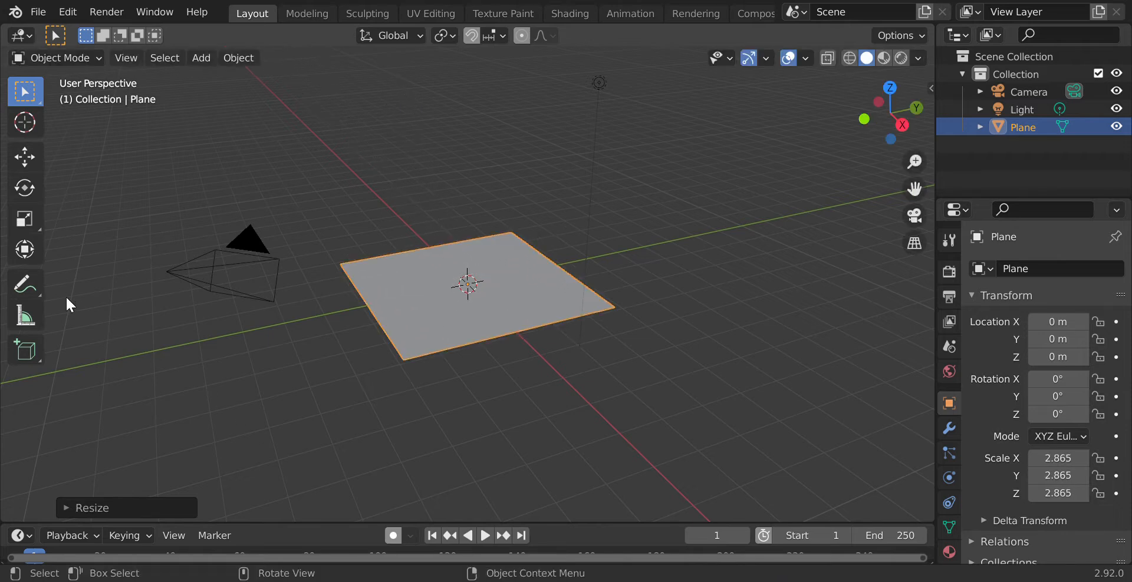
Add a Solidify modifier to the plane with a thickness of about -0.06 m
left_click(949, 429)
left_click(1001, 271)
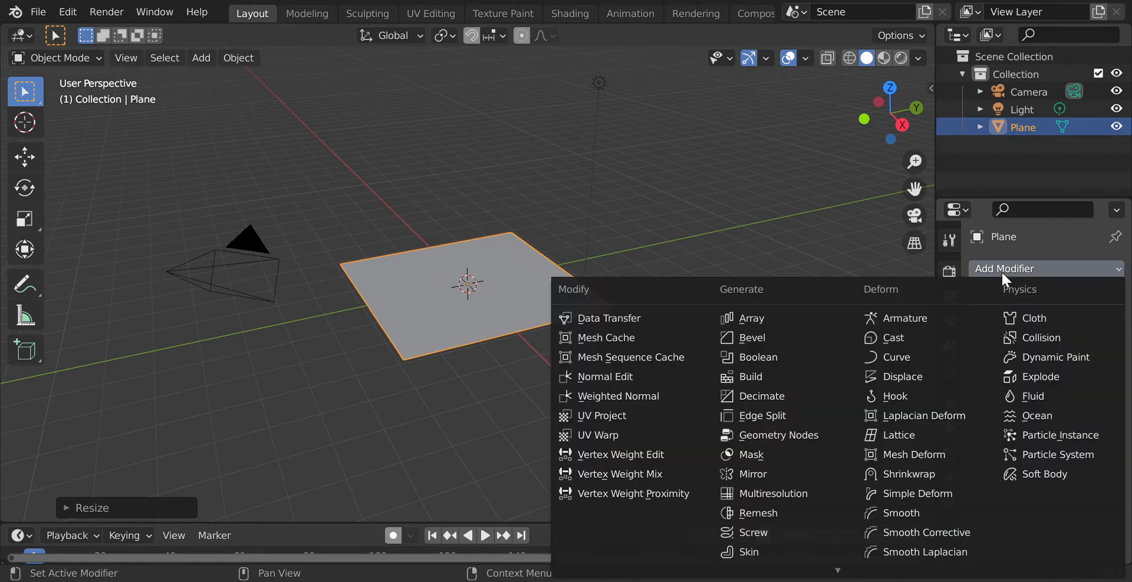
scroll(744, 560, "down", 3)
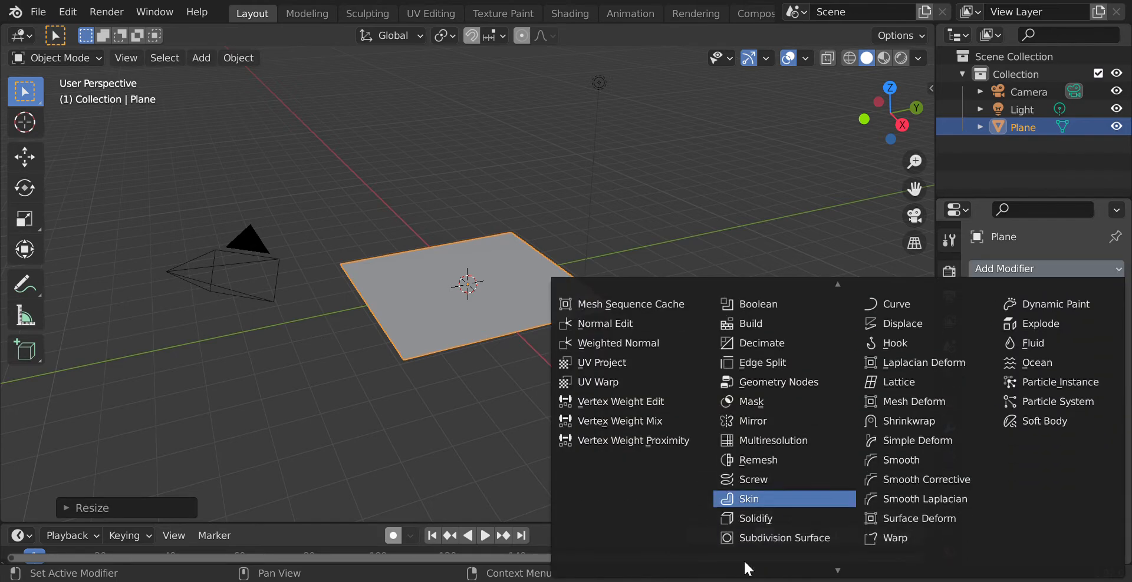
left_click(748, 518)
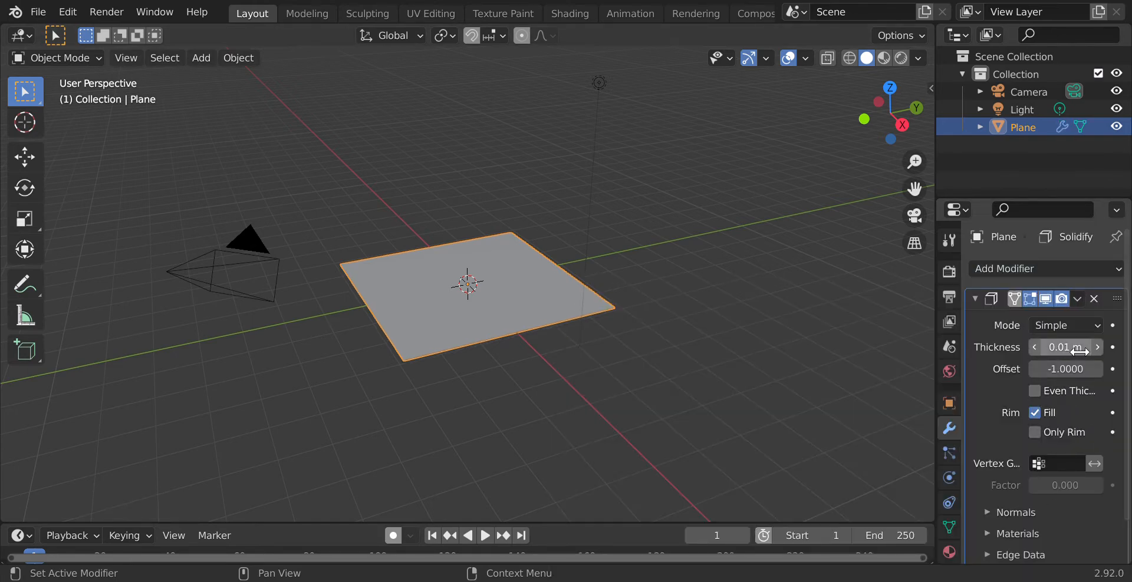
mouse_move(1080, 352)
left_mouse_down()
mouse_move(1044, 351)
mouse_move(1061, 352)
left_mouse_up()
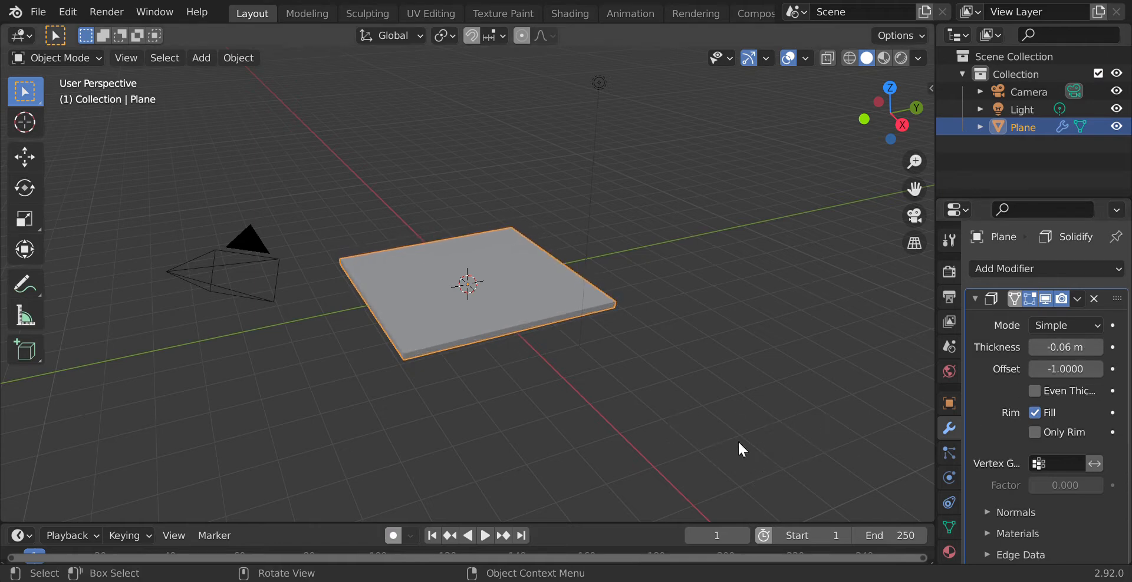
Add a particle system to the plane and set its type to Hair
left_click(949, 454)
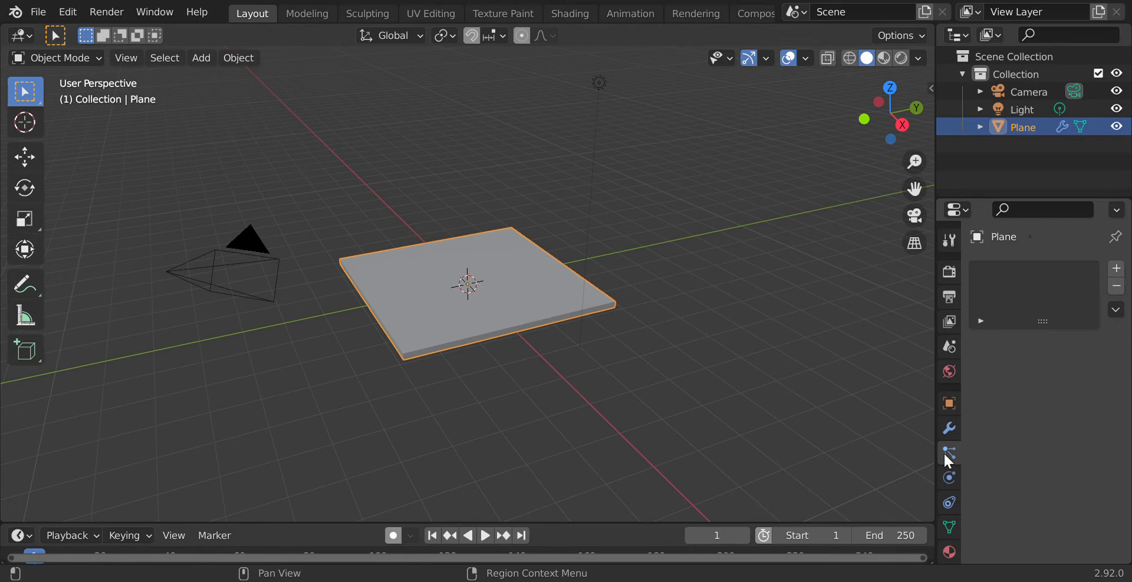
left_click(1115, 270)
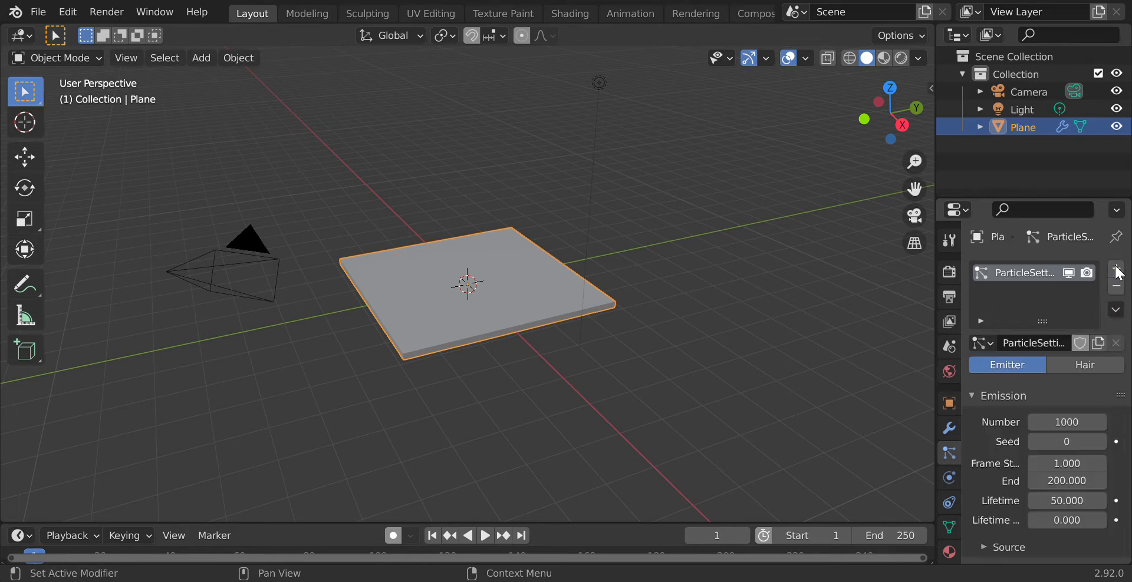
left_click(1087, 365)
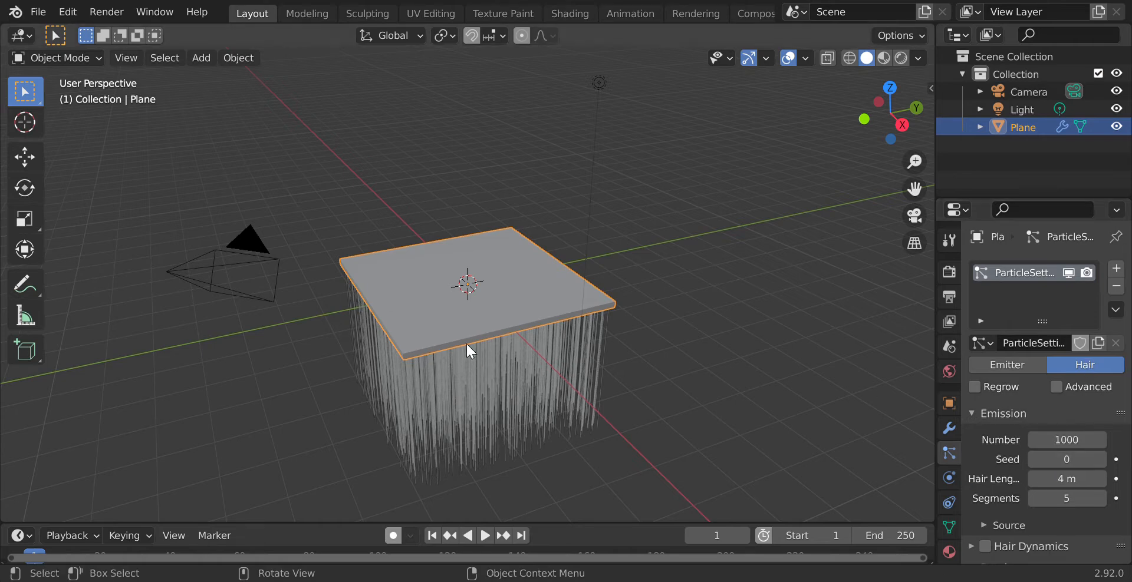
Rotate the plane twice by 90° about the global X axis to flip it so the hair points upward
key("r")
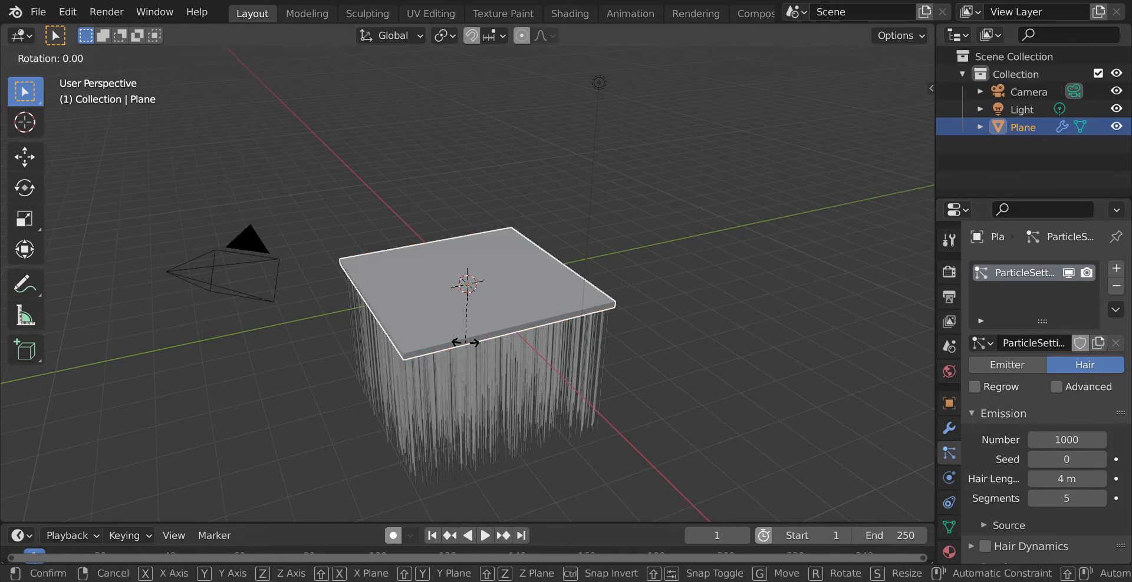
type("x")
type("90")
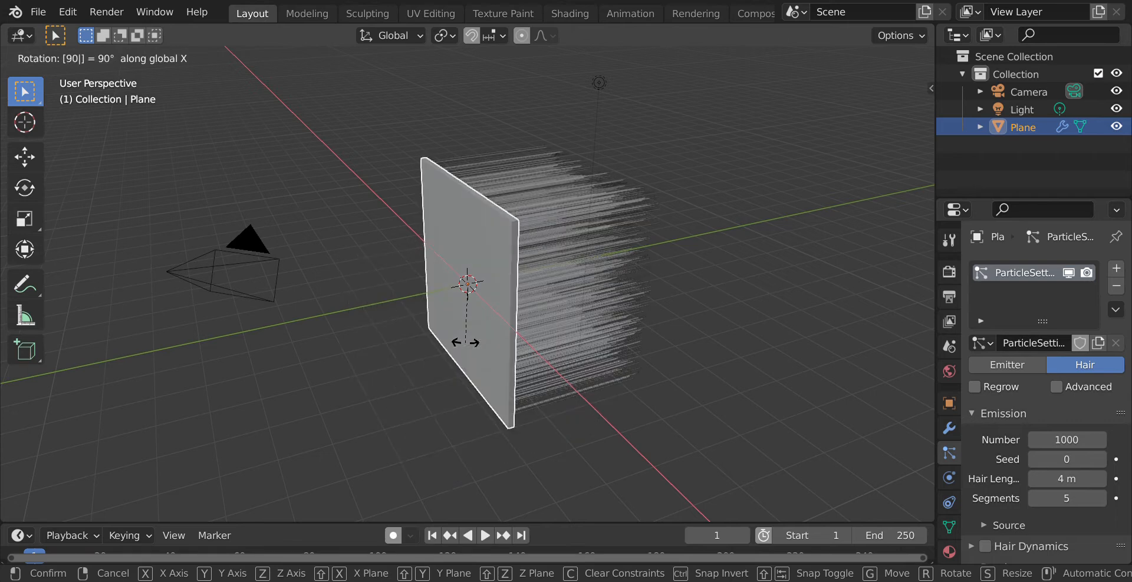
key("Return")
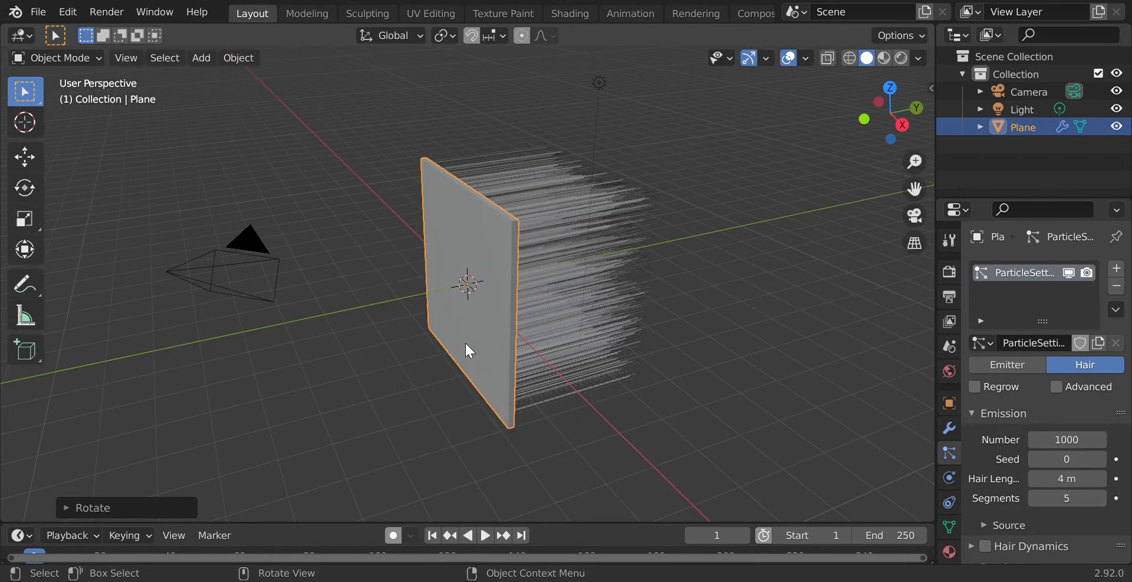
type("rx9")
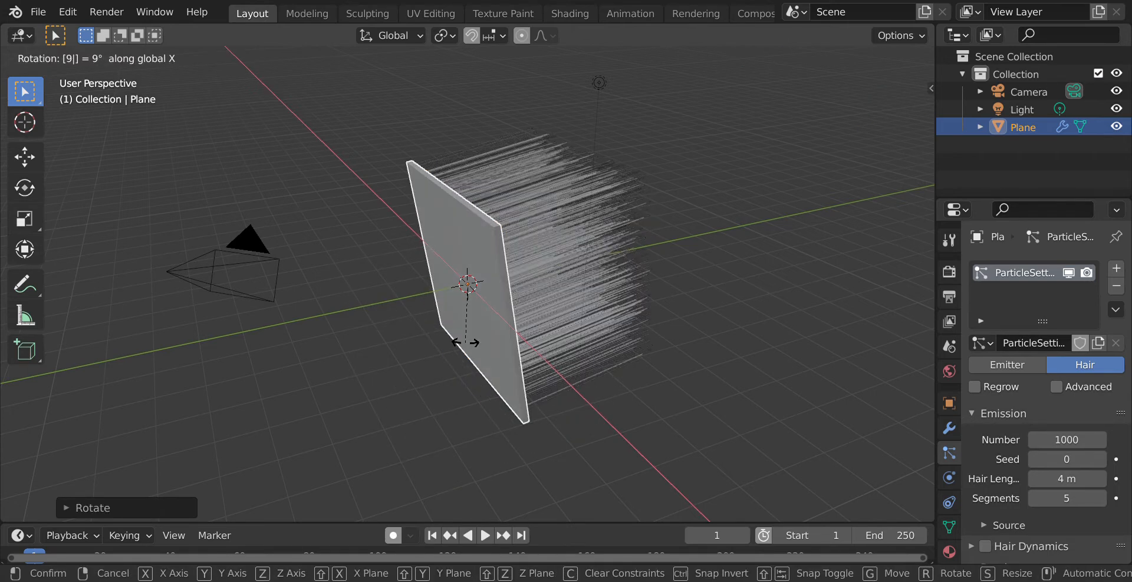
type("0")
key("Return")
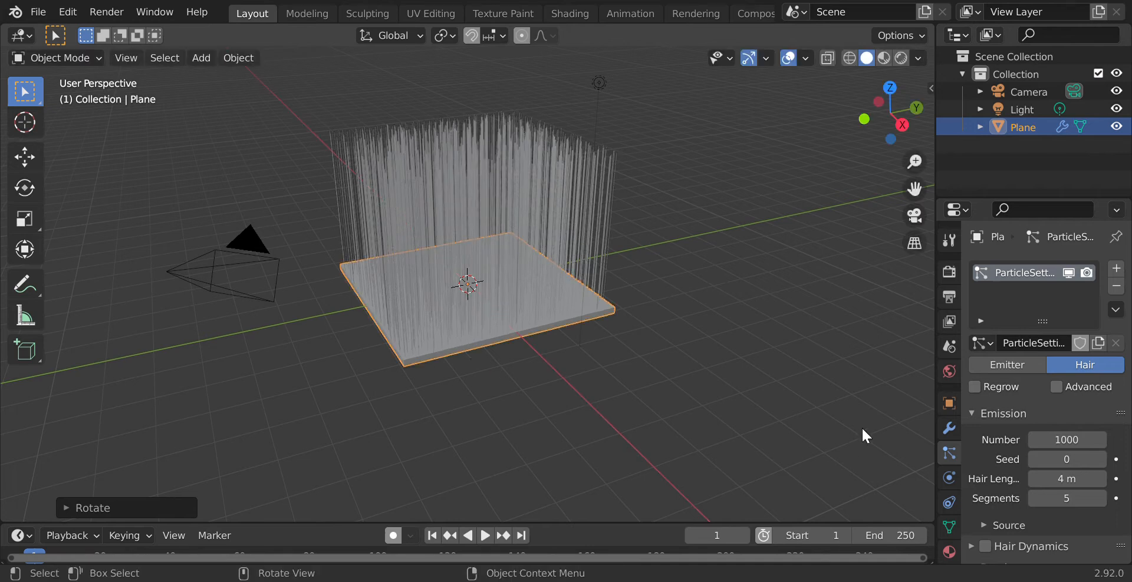
Set the hair particle number to 10000 and the hair length to about 0.55 m
left_click(1088, 443)
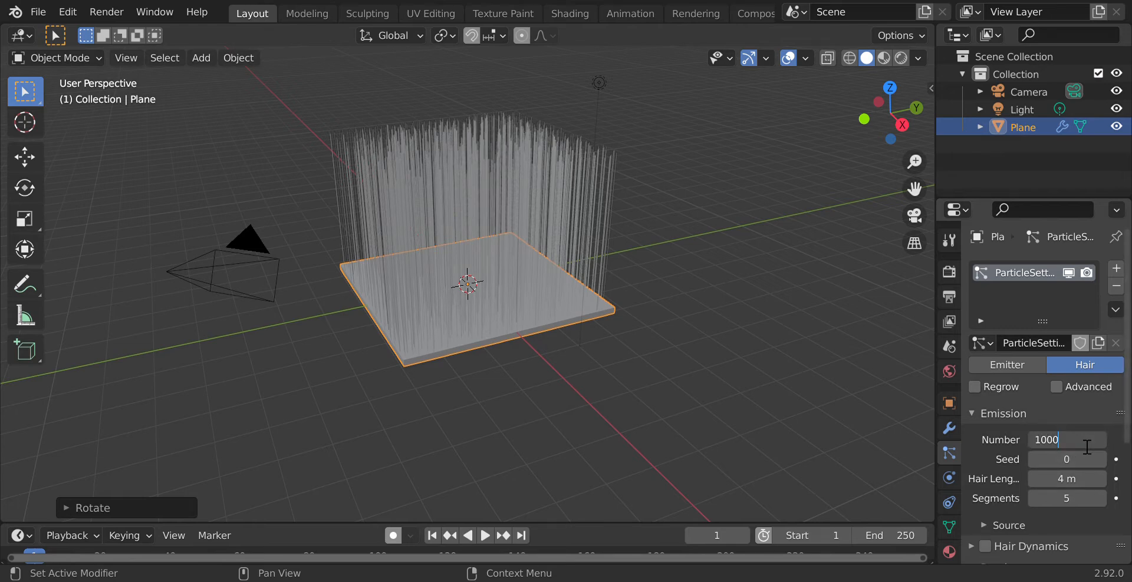
type("0")
key("Return")
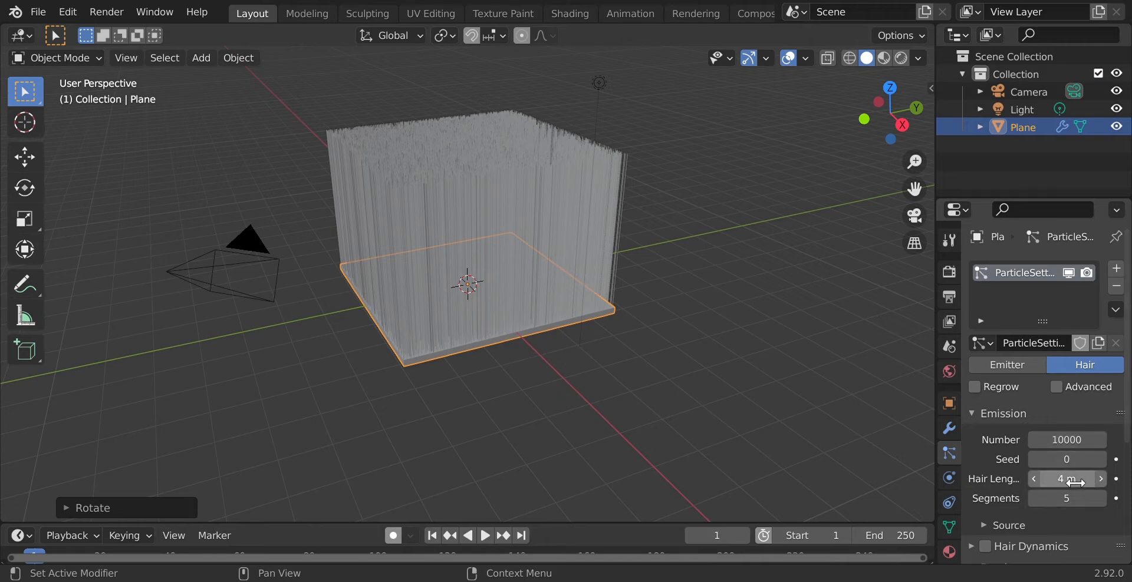
left_click_drag(1067, 479, 938, 478)
middle_click_drag(752, 408, 778, 393)
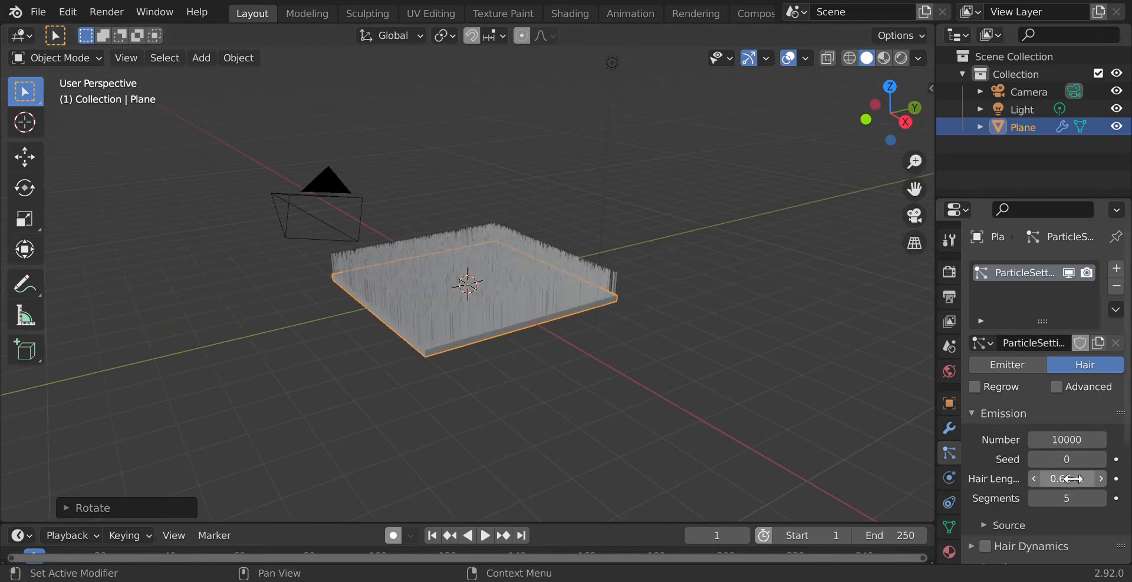
left_click_drag(1074, 482, 1060, 482)
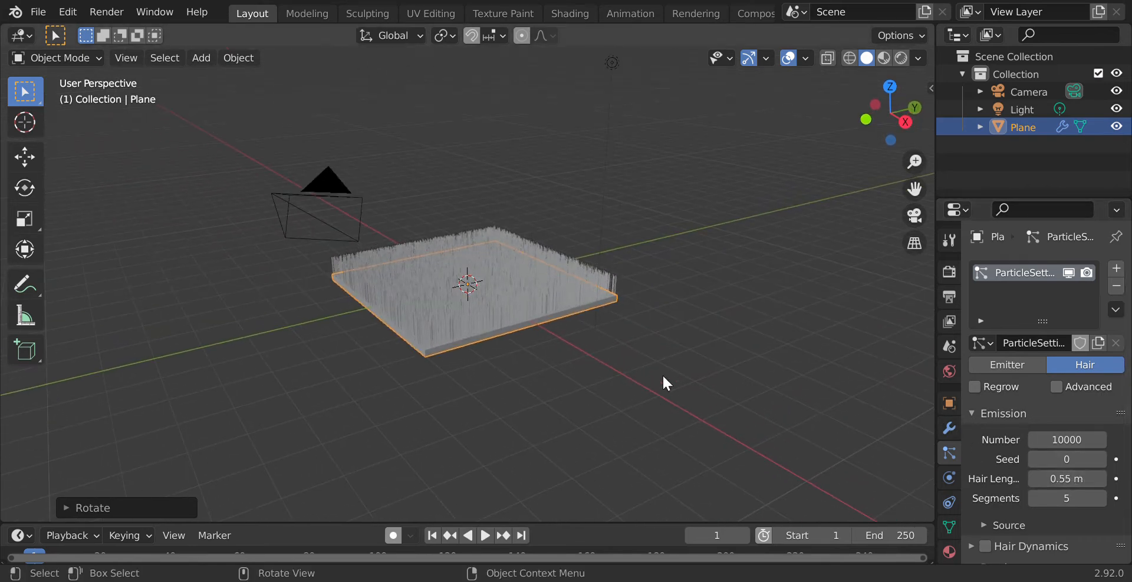
Deselect the plane and switch the viewport to rendered shading
scroll(756, 370, "up", 3)
left_click(756, 370)
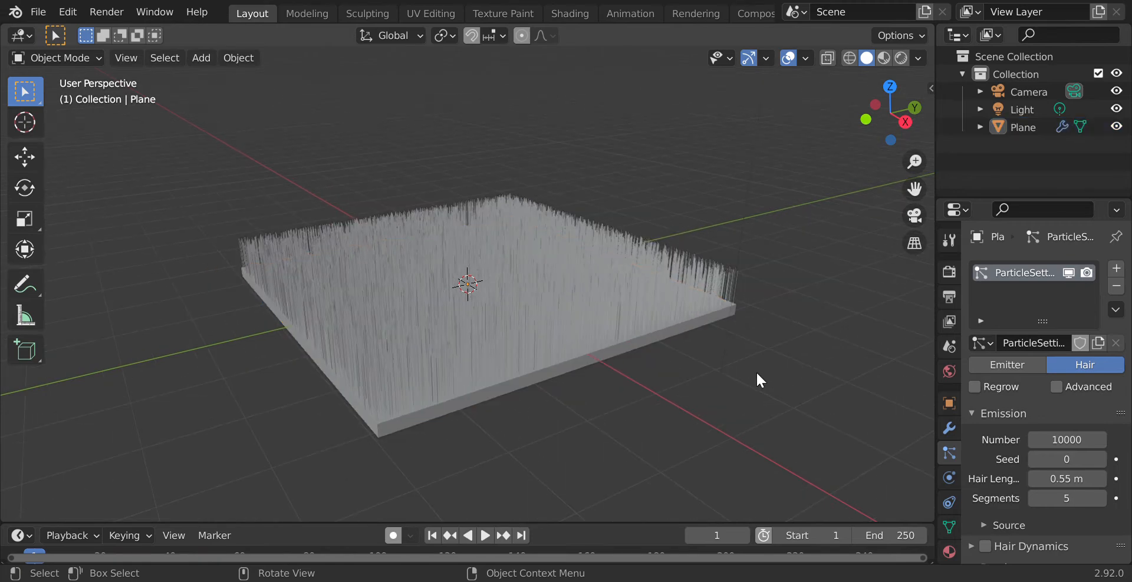
middle_click_drag(756, 372, 771, 387)
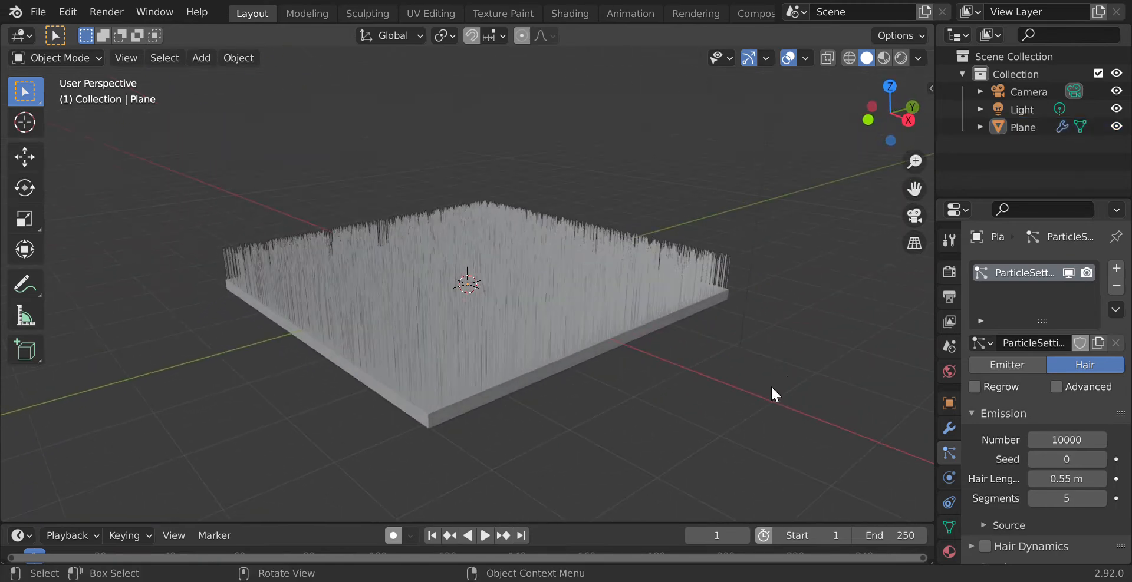
left_click(897, 55)
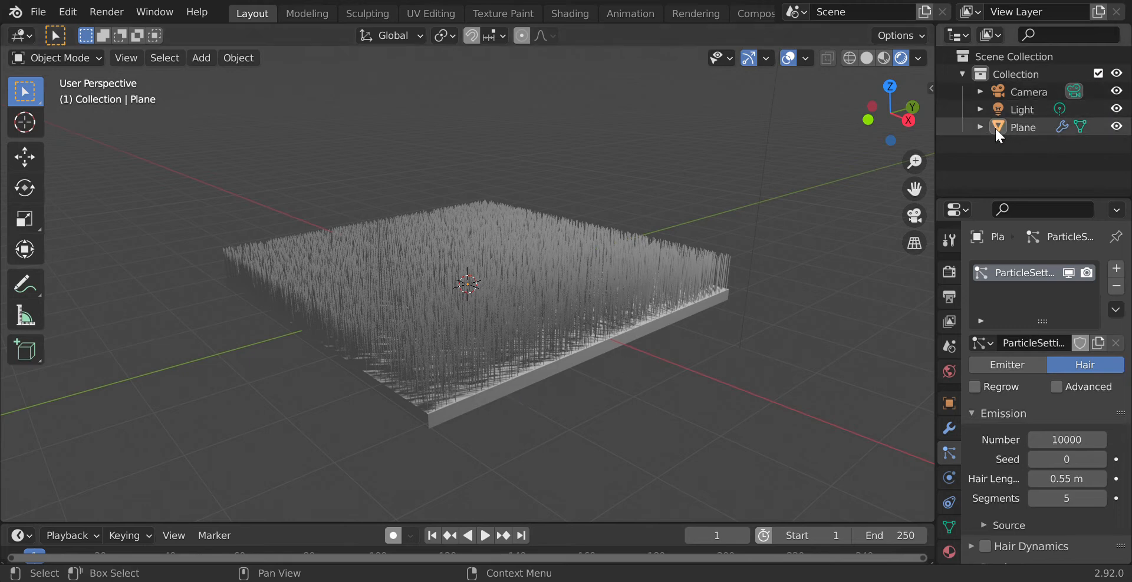
Select the plane's mesh data in the scene hierarchy and create a new material for it
left_click(979, 126)
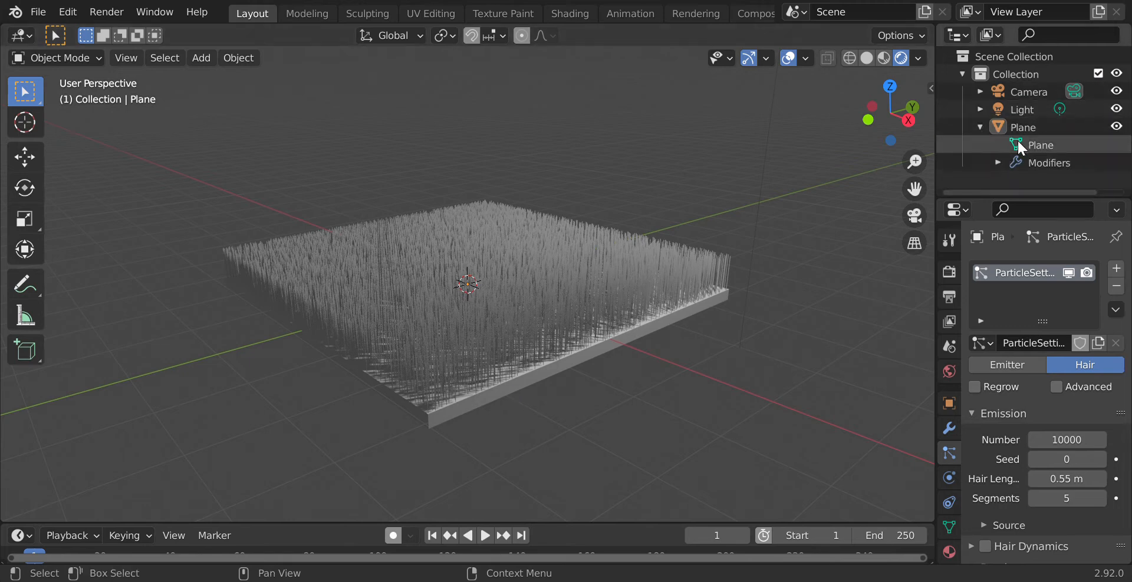
left_click(1041, 146)
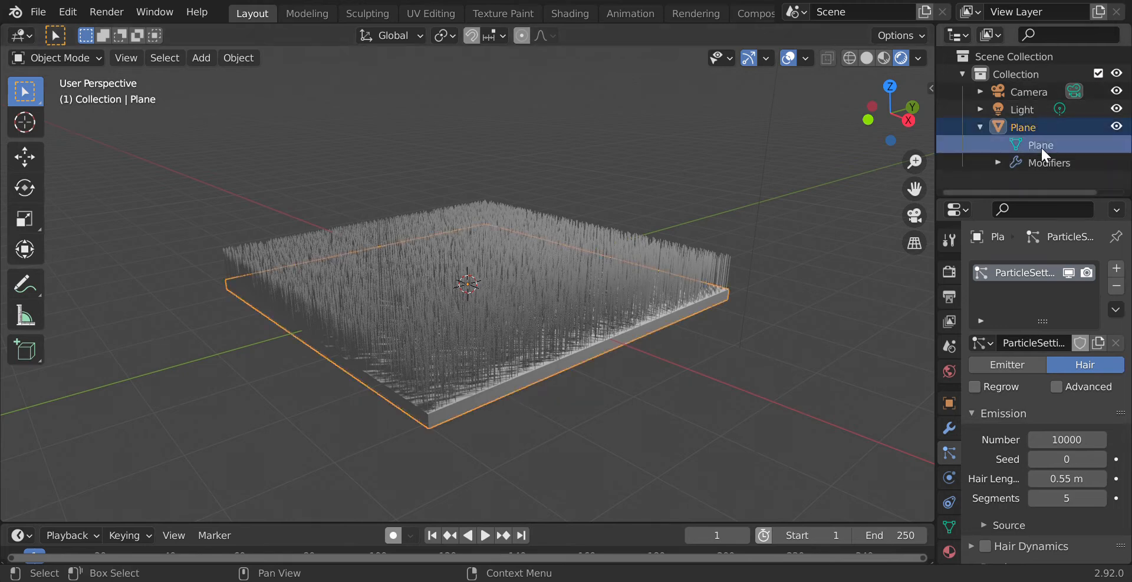
scroll(1013, 488, "down", 7)
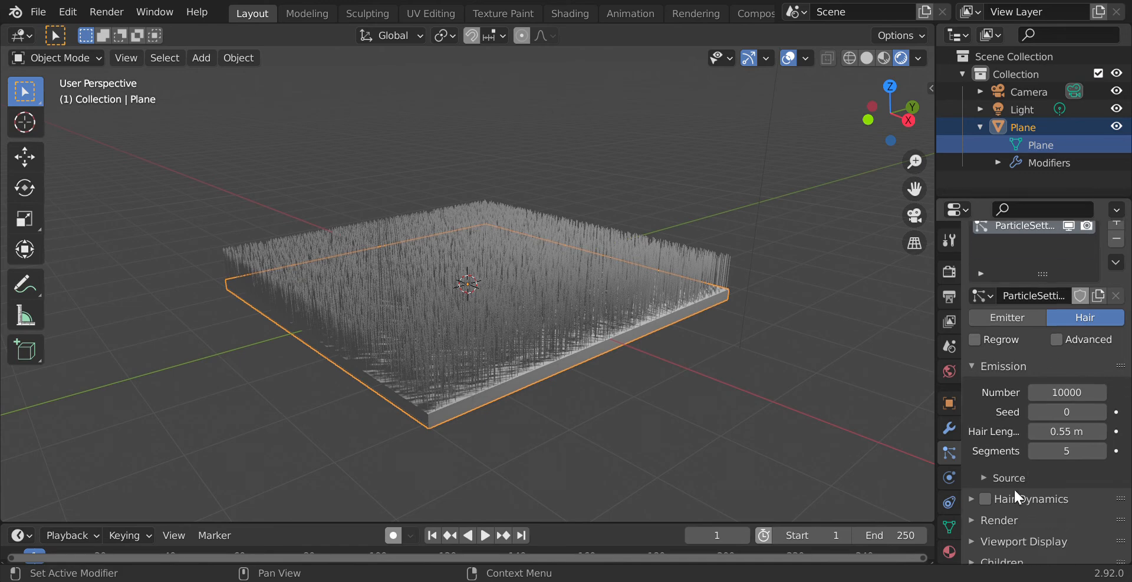
left_click(950, 552)
left_click(1073, 337)
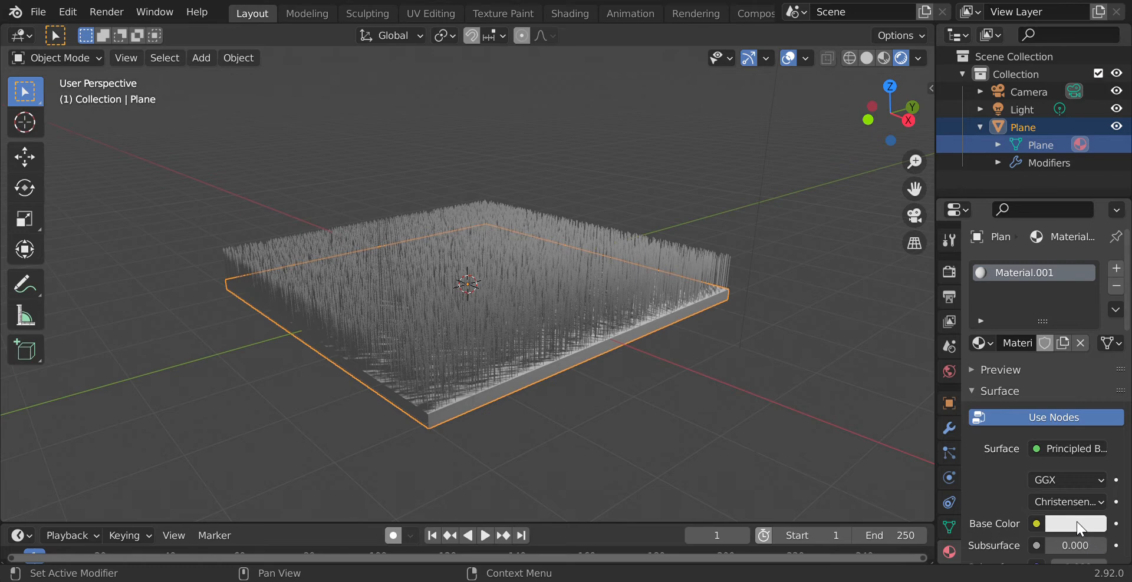
Set the material's base color to a darkened orange-brown with hue about 0.041 and saturation about 0.842
scroll(1076, 511, "down", 2)
left_click(1080, 476)
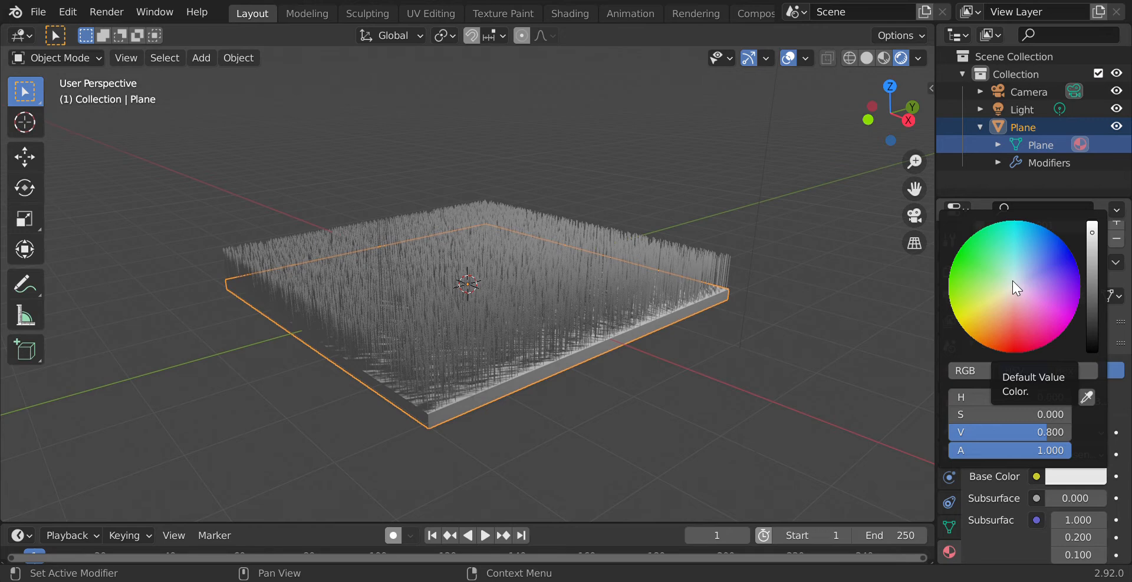
left_click_drag(1014, 286, 1001, 322)
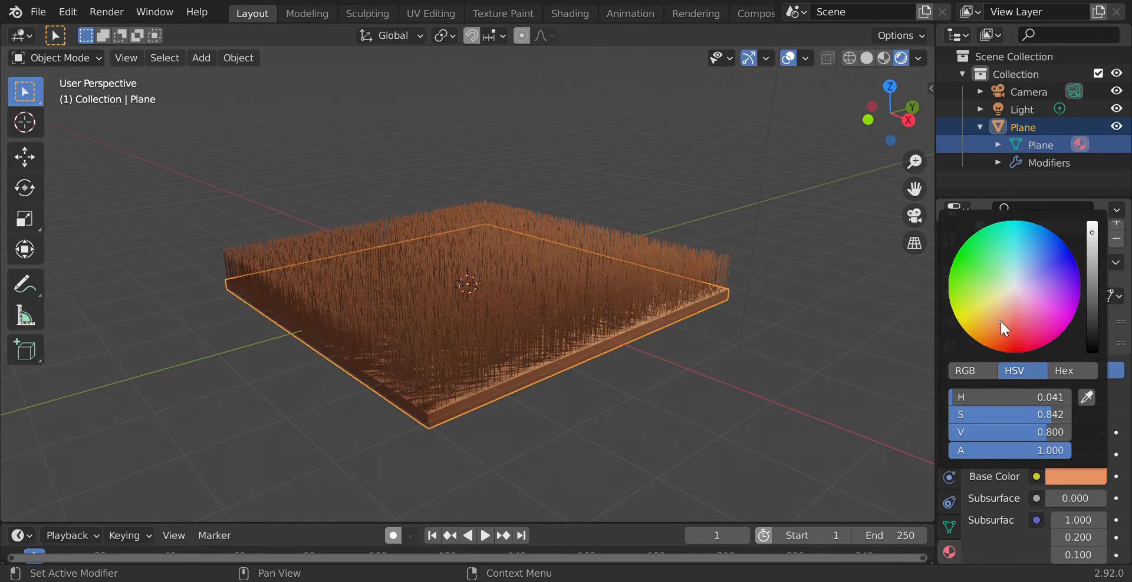
left_click_drag(1092, 234, 1092, 266)
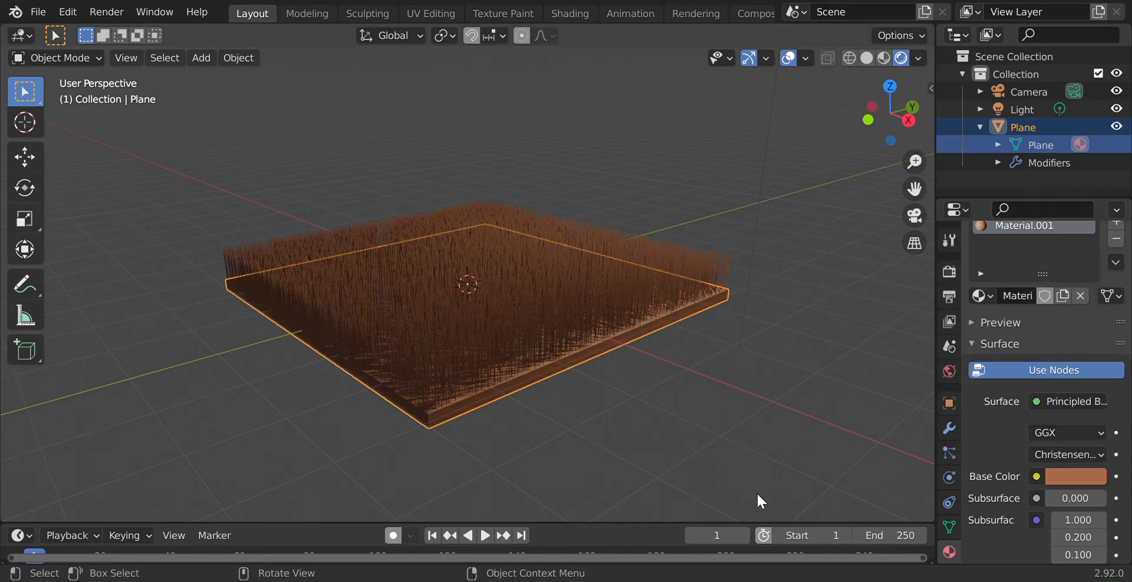
Select the particle settings under the plane's modifiers and add a second material slot holding a new material
left_click(998, 160)
scroll(998, 158, "down", 1)
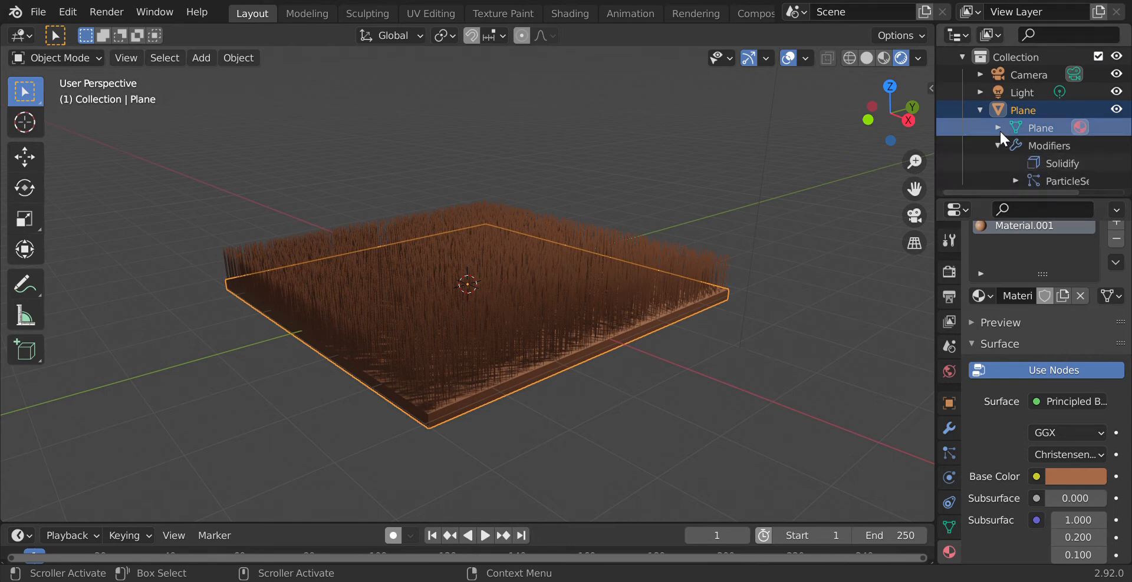
left_click(1016, 180)
left_click(1048, 177)
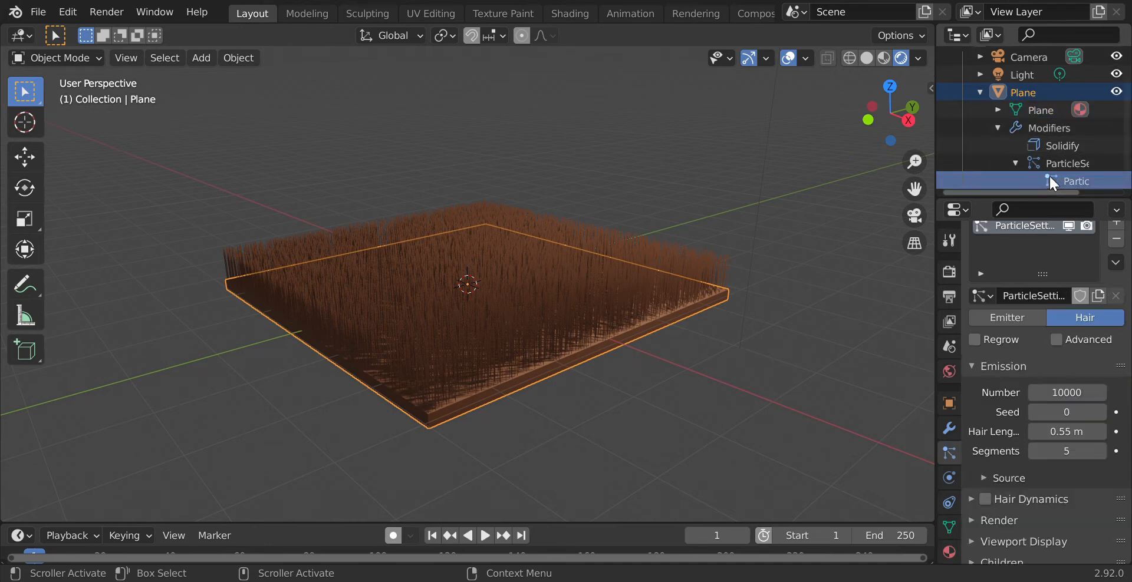
scroll(1061, 413, "up", 2)
scroll(1020, 511, "down", 4)
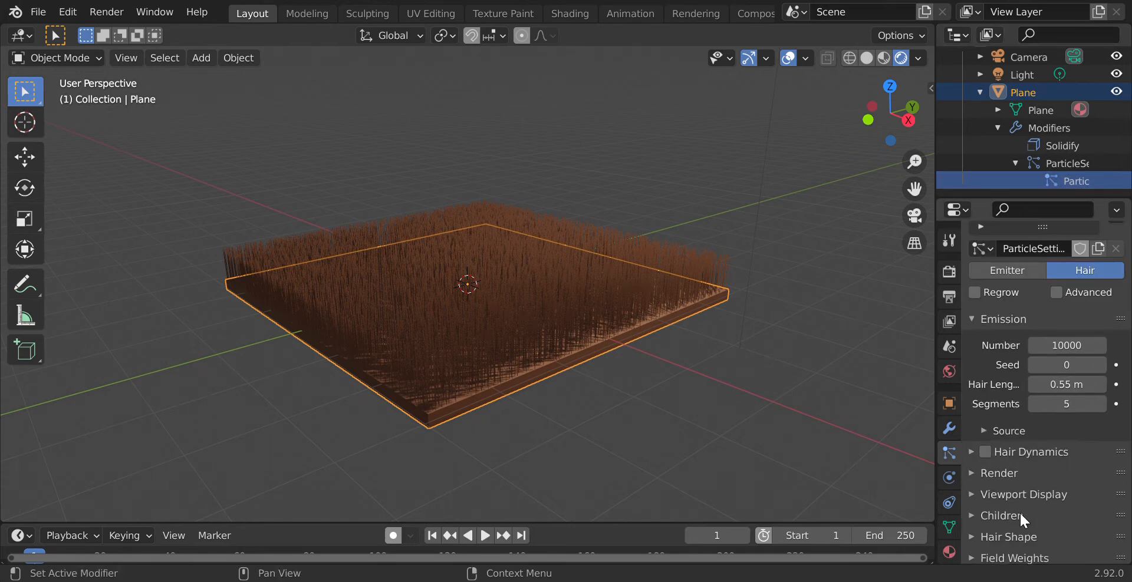
left_click(948, 552)
scroll(1088, 323, "up", 4)
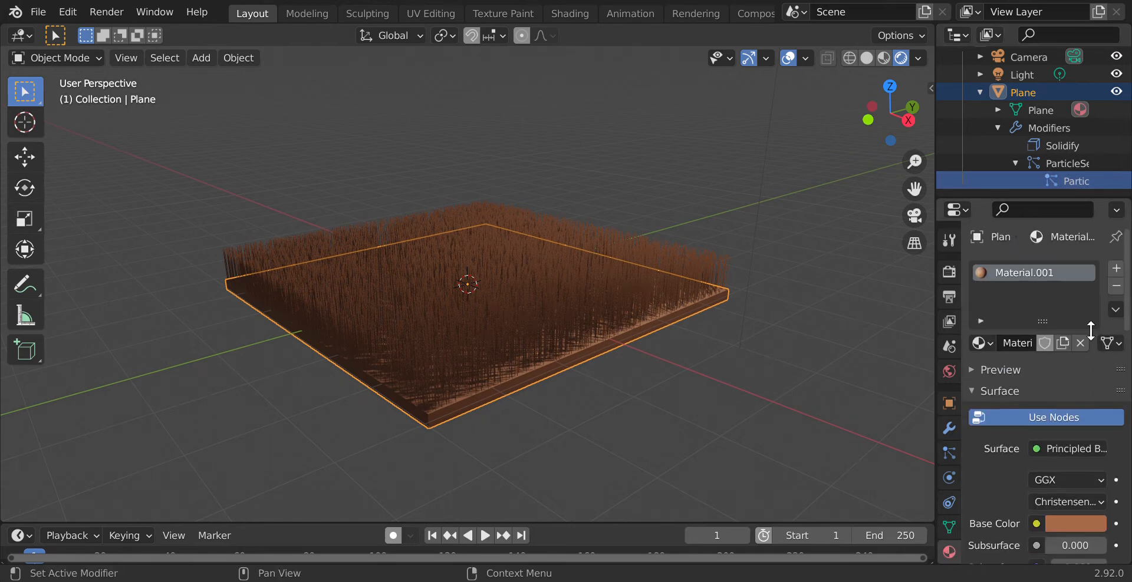
scroll(1087, 324, "down", 7)
scroll(1085, 342, "up", 6)
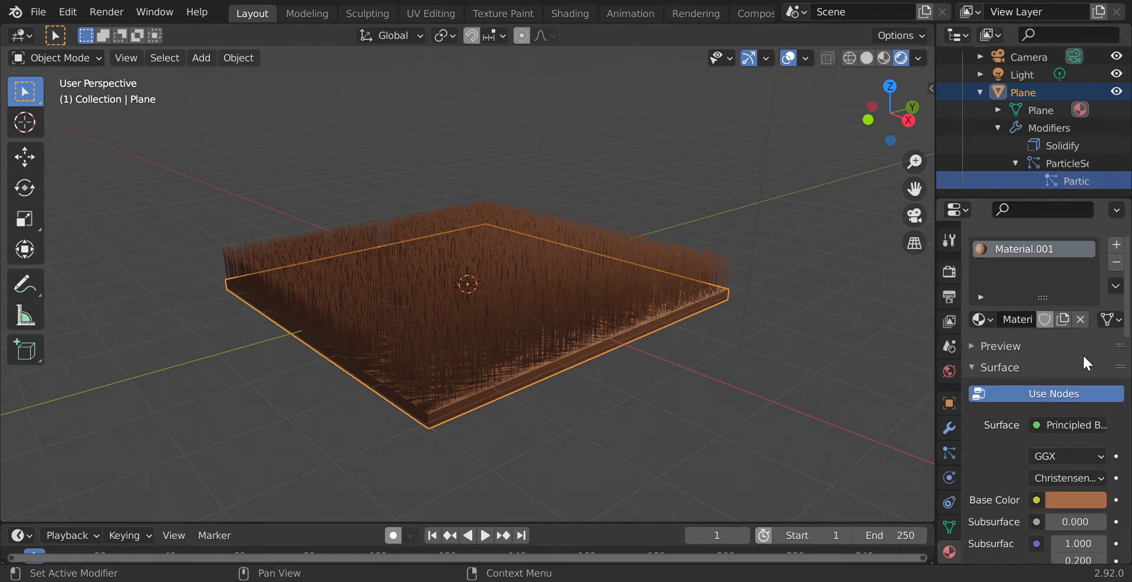
left_click(1117, 249)
left_click(1042, 380)
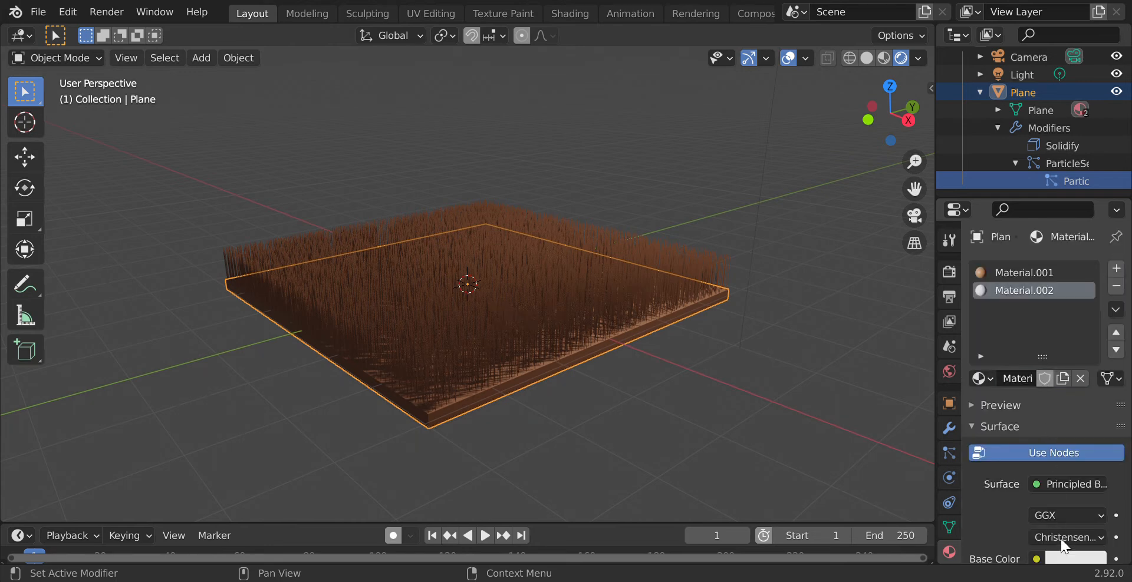
Set the second material's base color to a darker green with hue 0.322, saturation 0.800 and value about 0.432
scroll(1061, 540, "down", 4)
left_click(1089, 464)
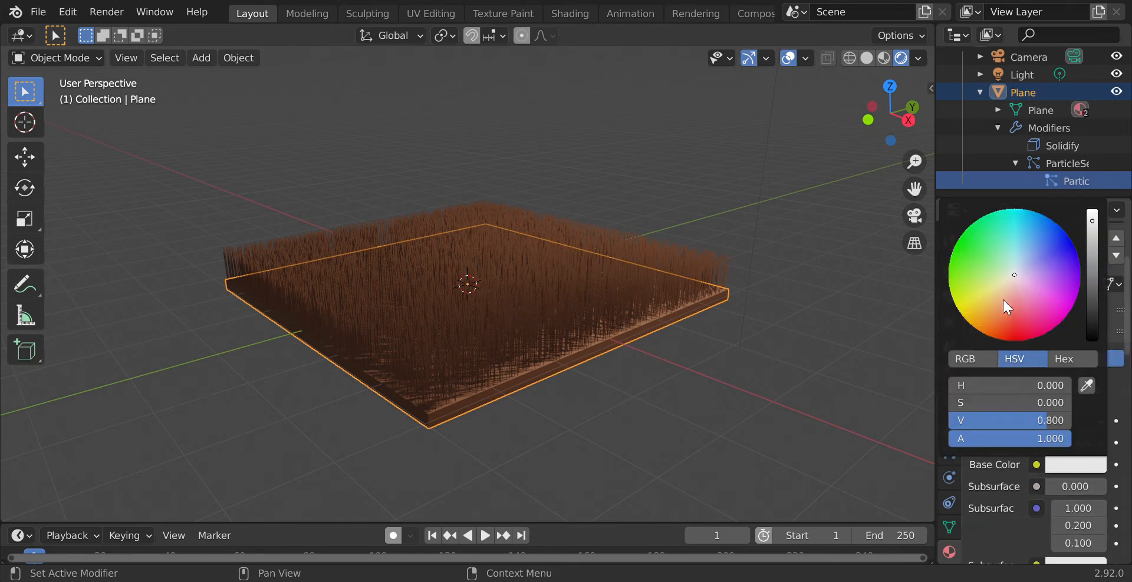
mouse_move(1010, 275)
left_mouse_down()
mouse_move(979, 245)
mouse_move(983, 260)
left_mouse_up()
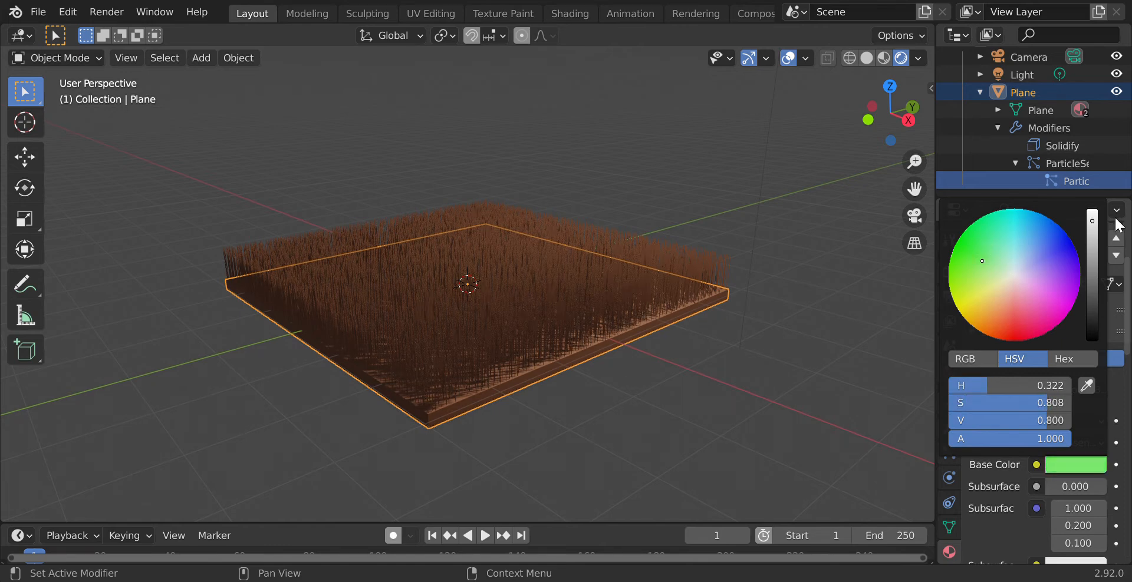
left_click_drag(1093, 219, 1092, 249)
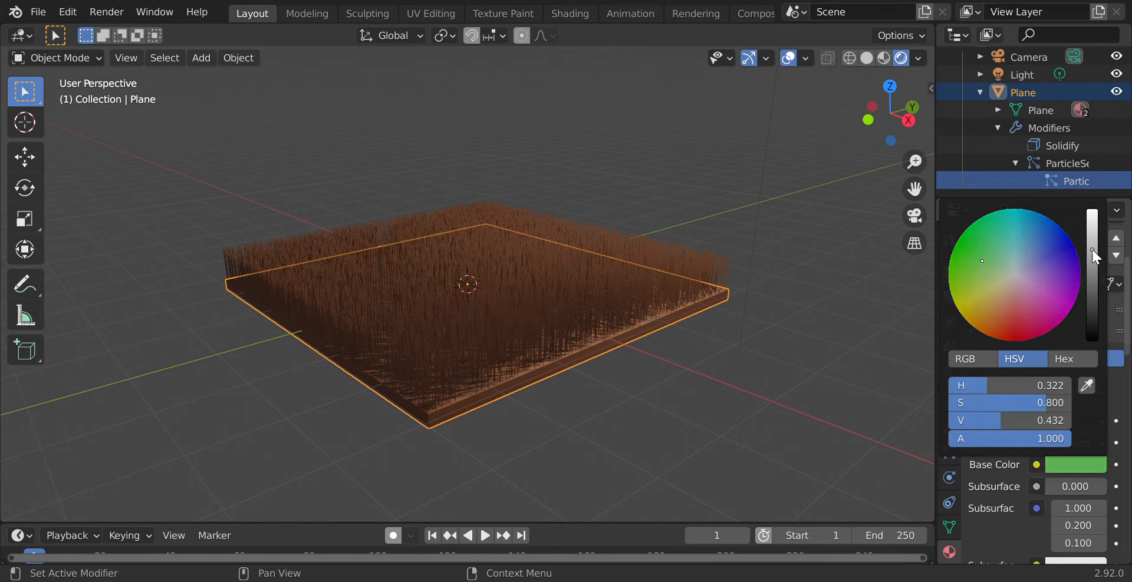
Move the green material slot above the brown one so the hair uses it, and deselect the plane
scroll(1012, 422, "up", 4)
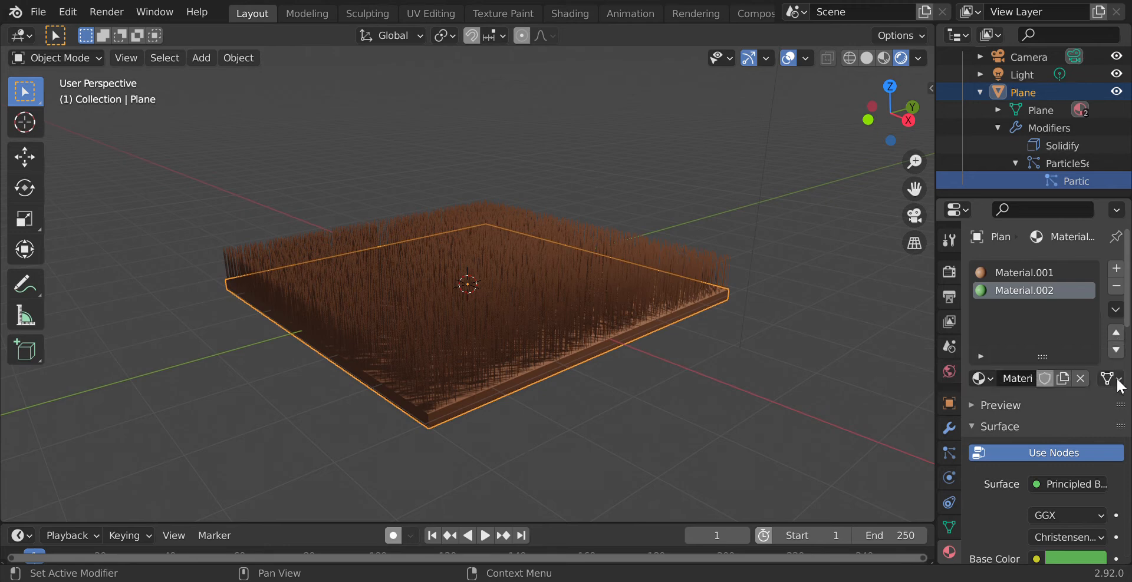
left_click(1116, 334)
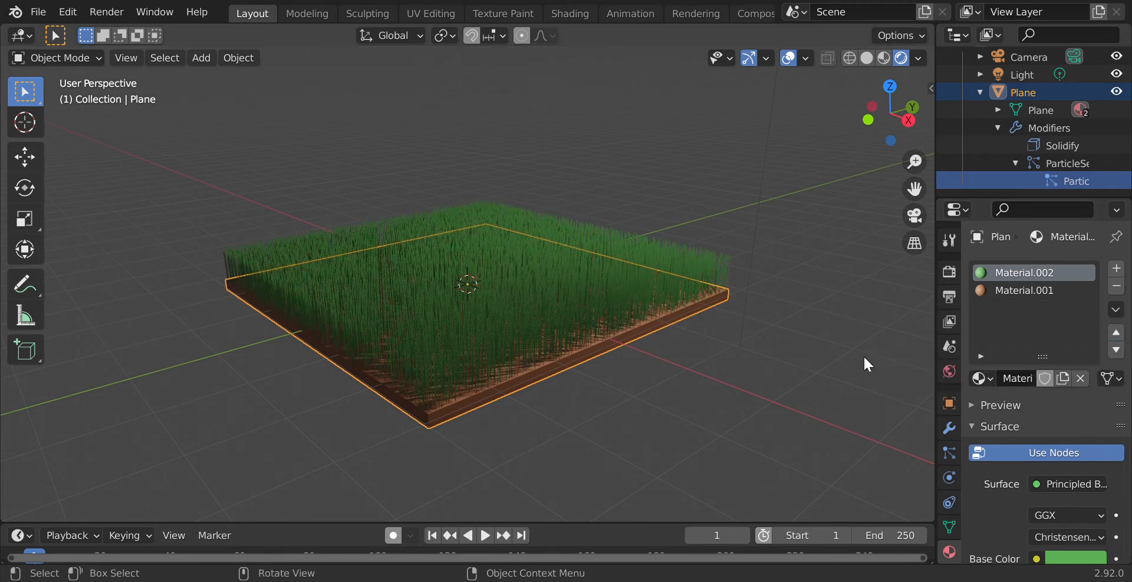
middle_click_drag(856, 393, 814, 386)
left_click(833, 402)
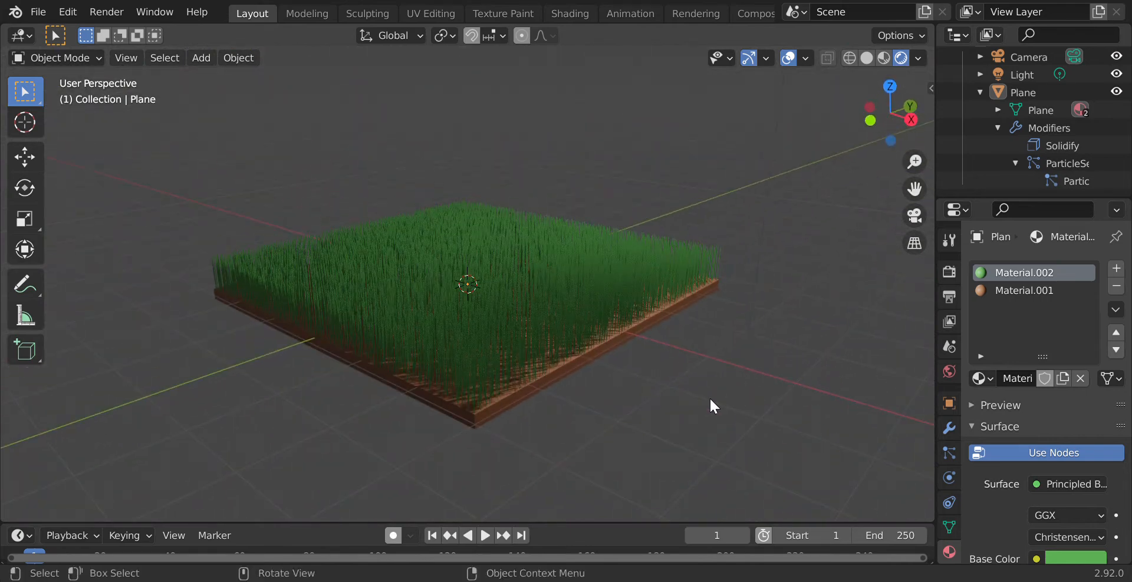
Add a Wind force field and move it away from the center to a spot outside the grass patch
left_click(199, 59)
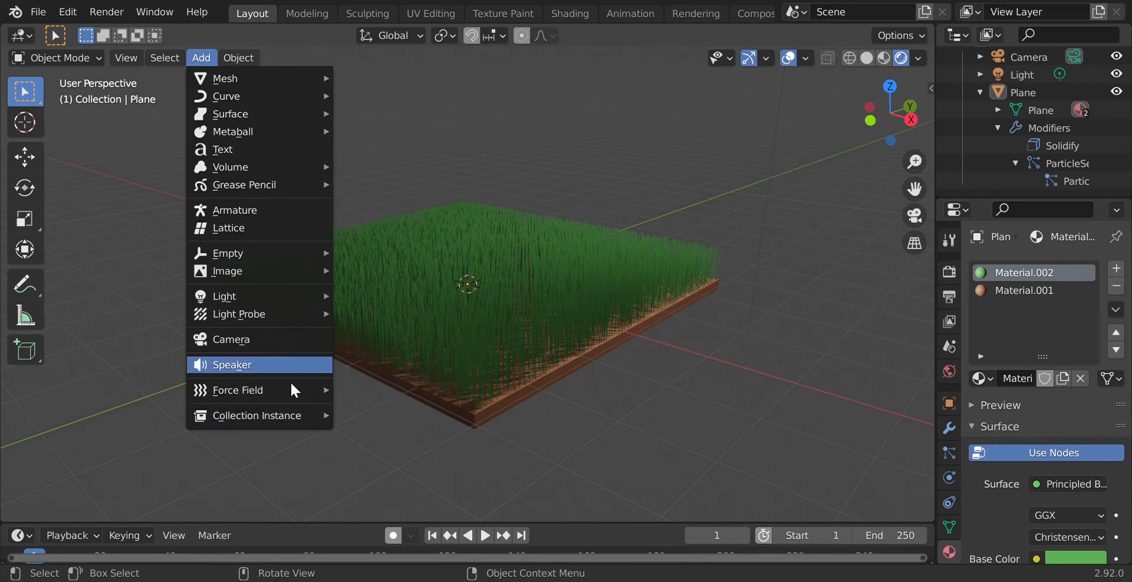
mouse_move(294, 391)
left_click(390, 176)
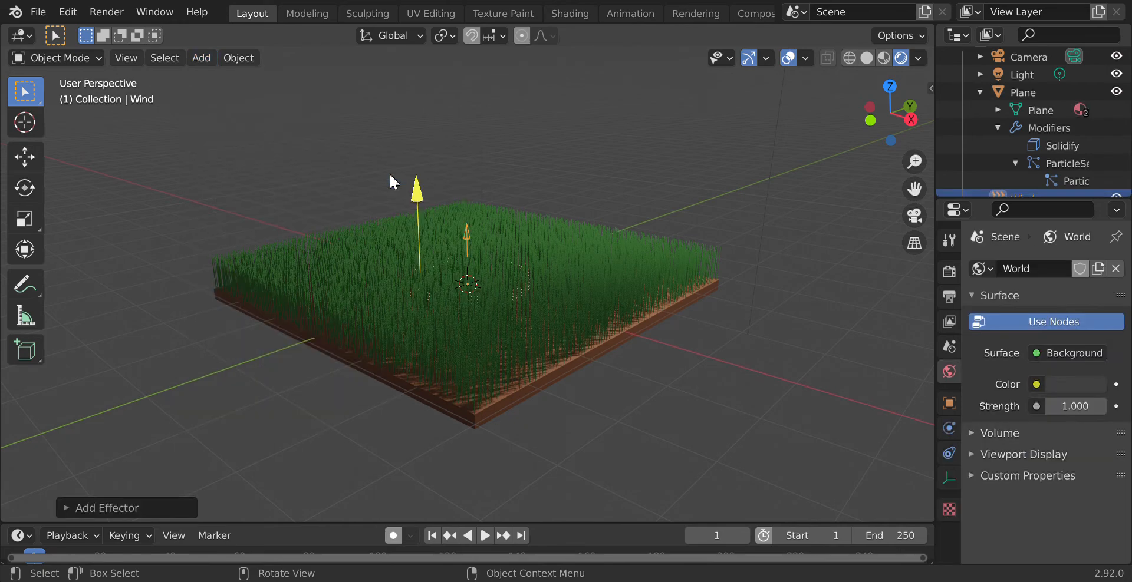
key("g")
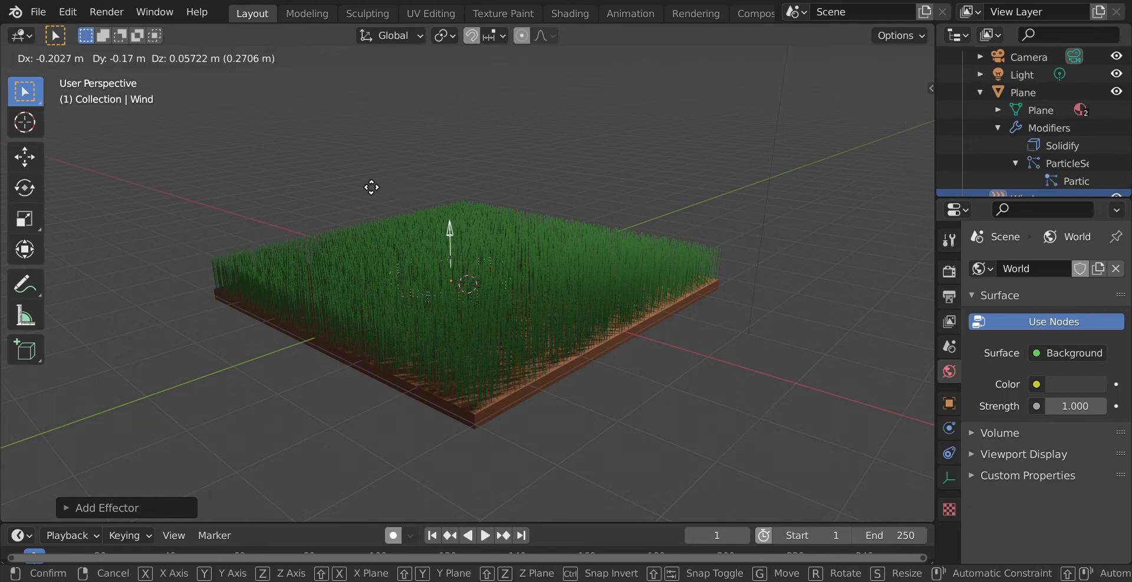
left_click(53, 236)
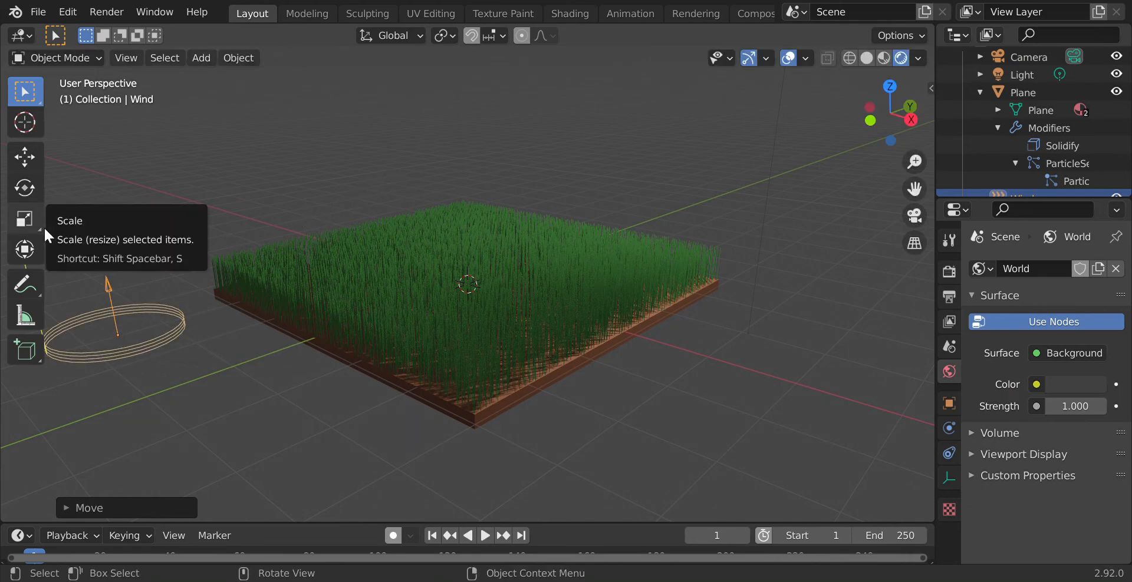
Rotate the wind force field freehand in two passes from different viewing angles to change how the grass blades bend
key("r")
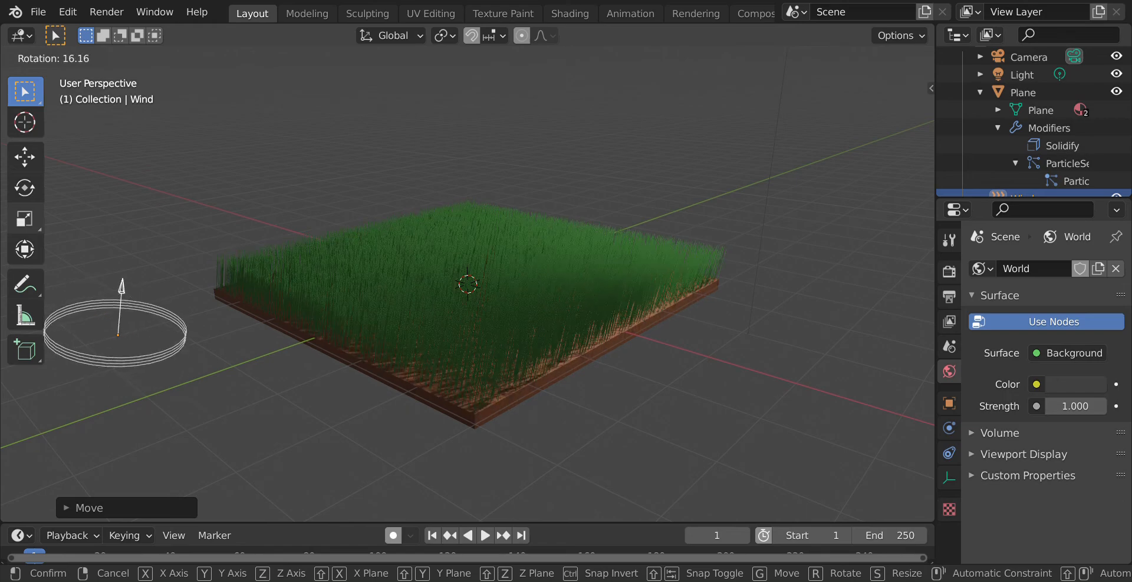
left_click(821, 492)
scroll(818, 472, "up", 4)
middle_click_drag(344, 377, 406, 383)
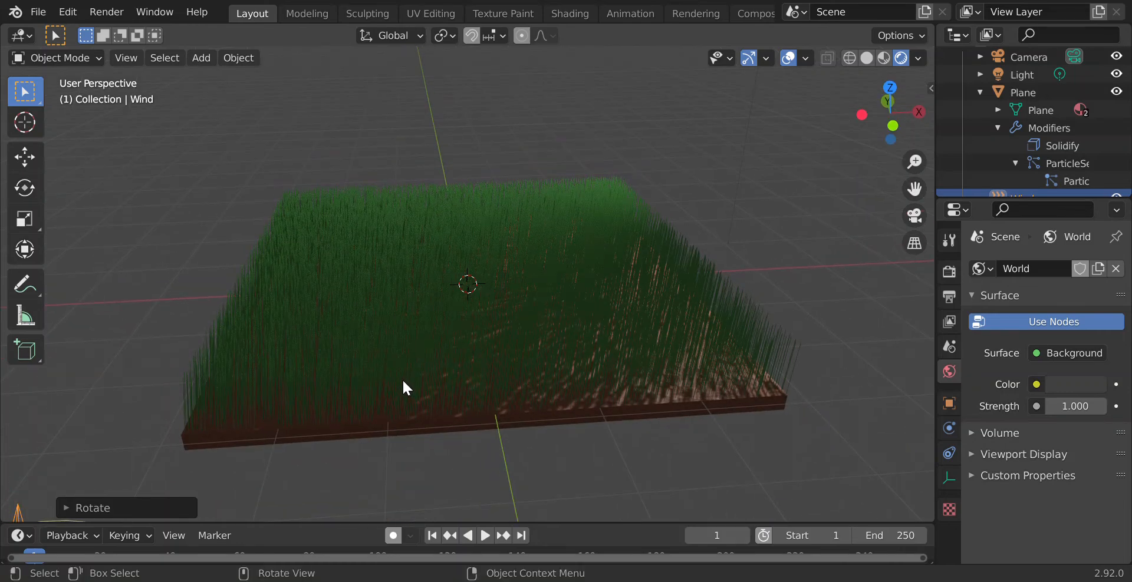
key("r")
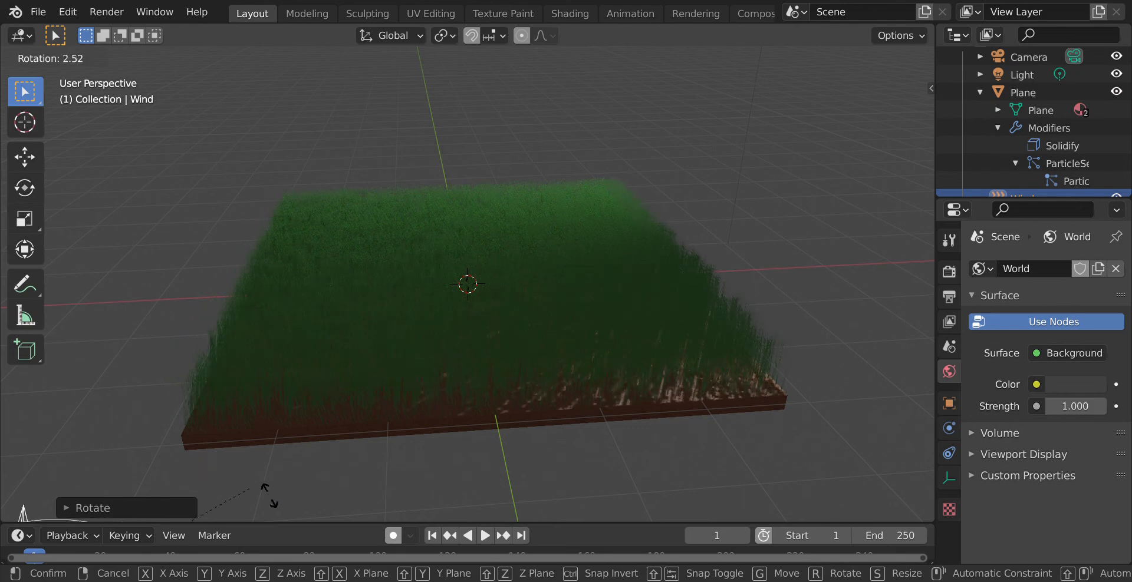
left_click(181, 413)
scroll(688, 434, "up", 2)
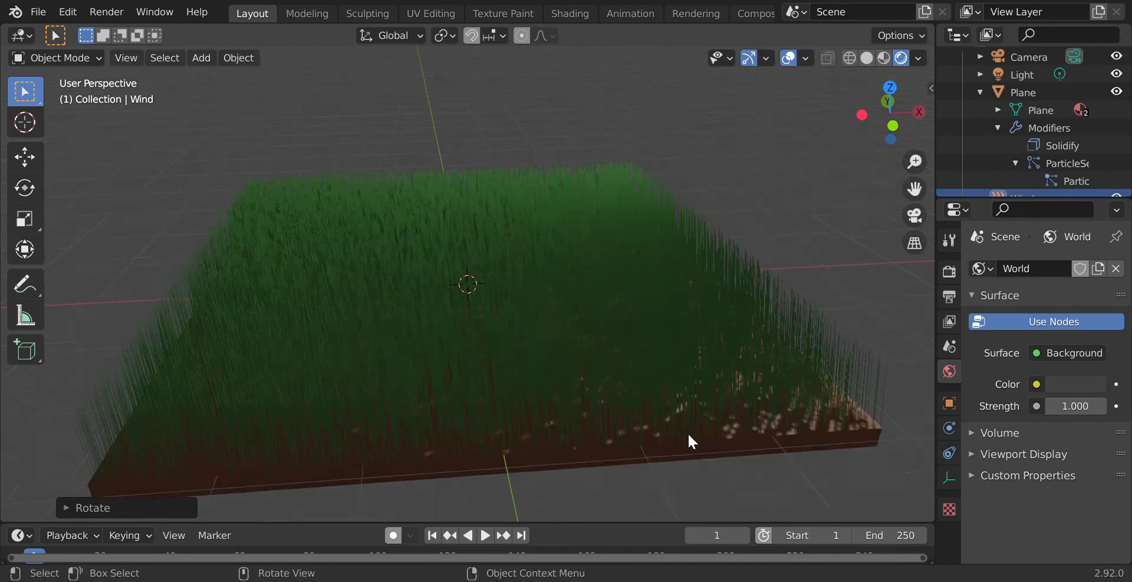
Adjust the tilt of the wind force field once more and inspect the grass up close and from another side
scroll(688, 435, "down", 6)
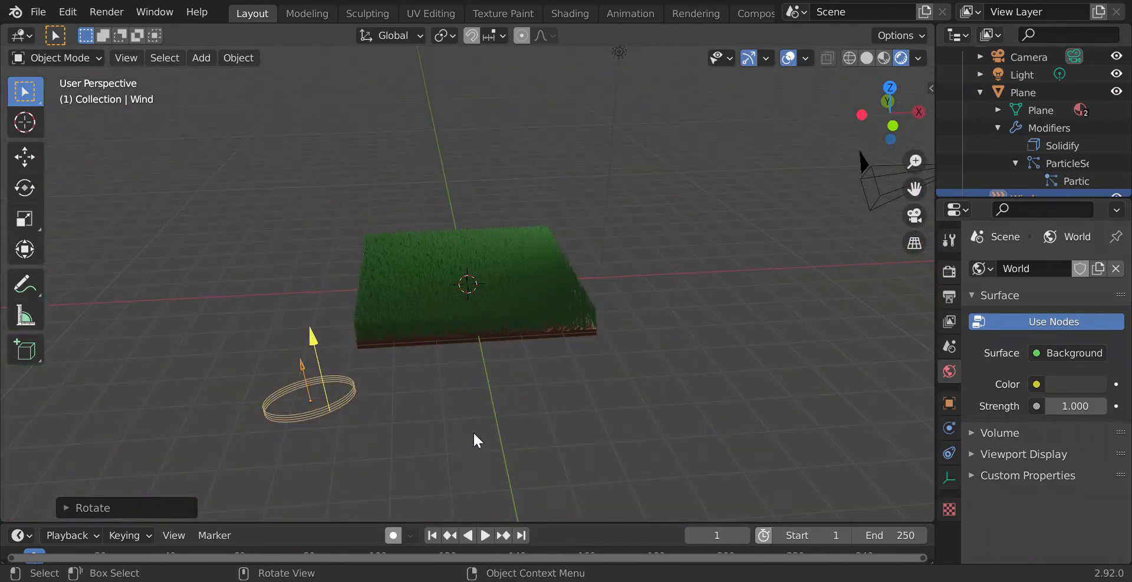
scroll(474, 435, "up", 2)
key("r")
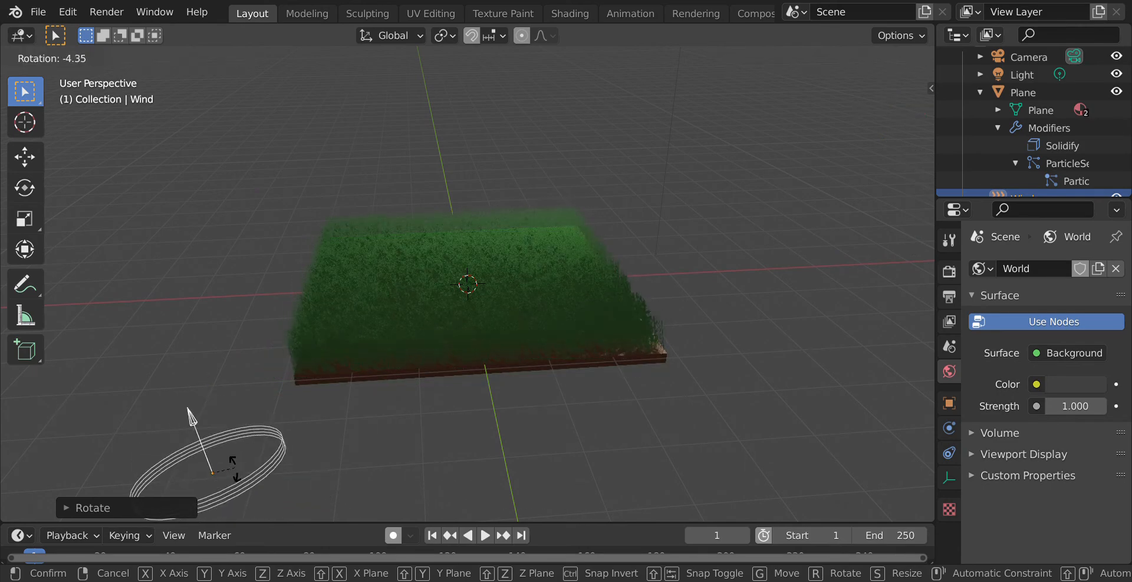
left_click(270, 488)
scroll(641, 397, "up", 5)
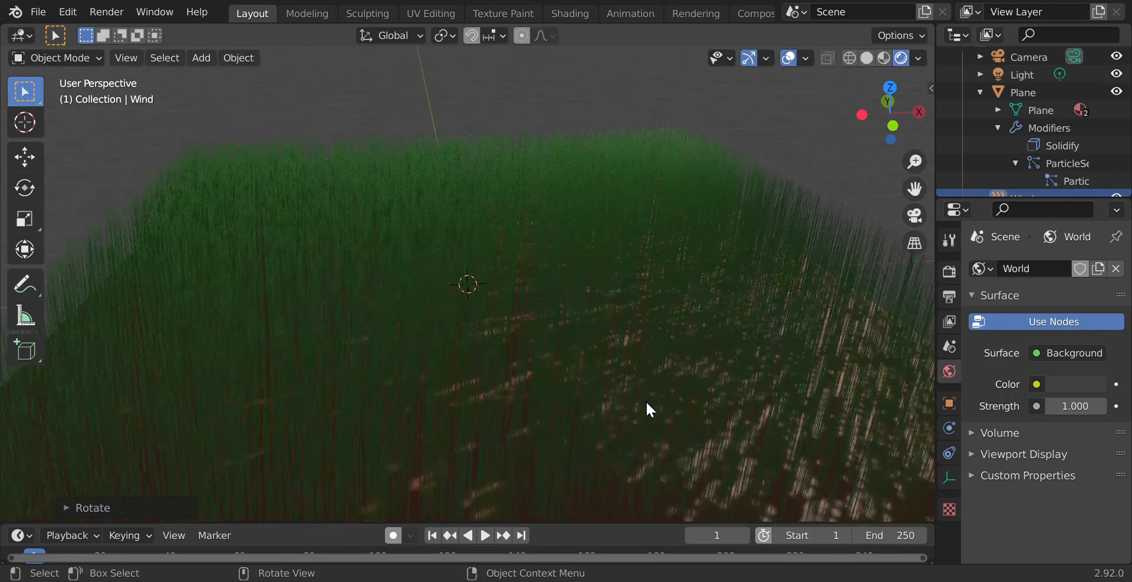
scroll(646, 402, "down", 3)
middle_click_drag(836, 421, 674, 412)
scroll(661, 436, "up", 4)
scroll(662, 441, "down", 4)
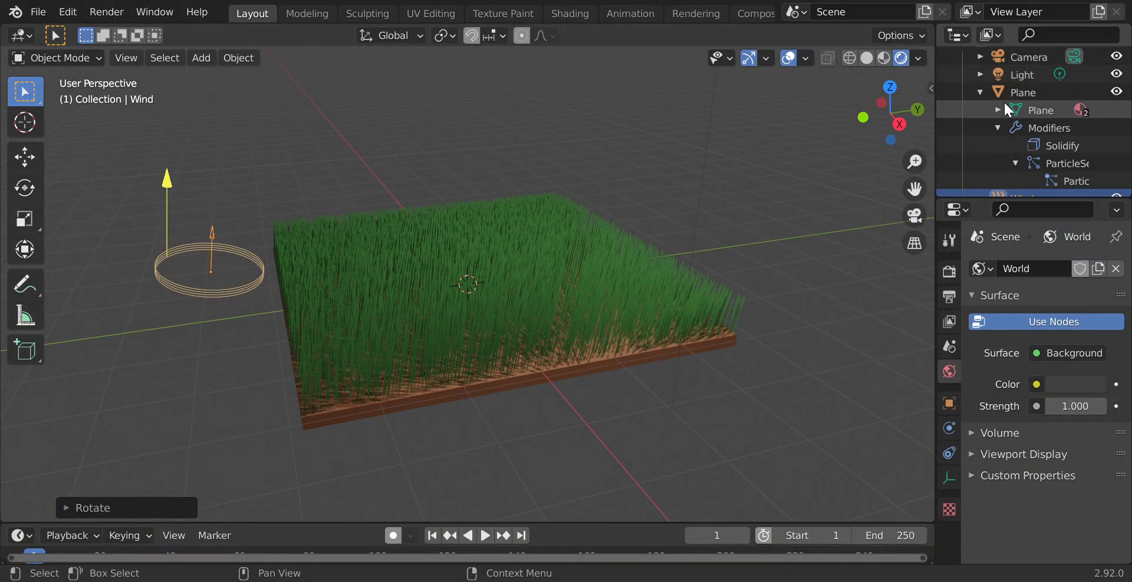